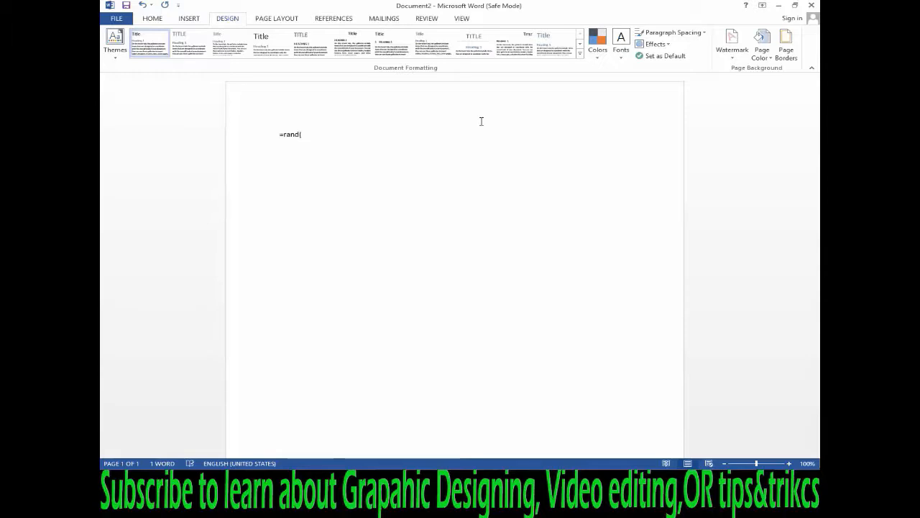
Fill the blank document with sample paragraphs using the rand function.
key("Return")
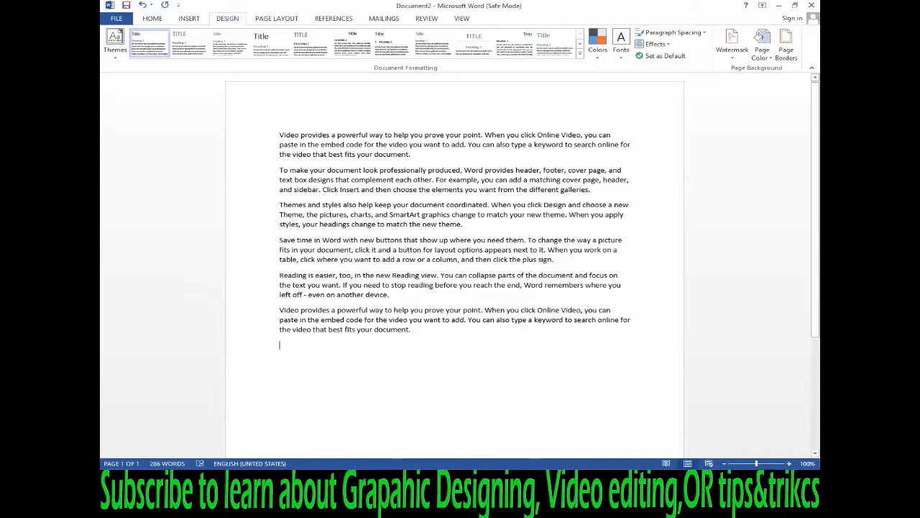
scroll(801, 299, "down", 4)
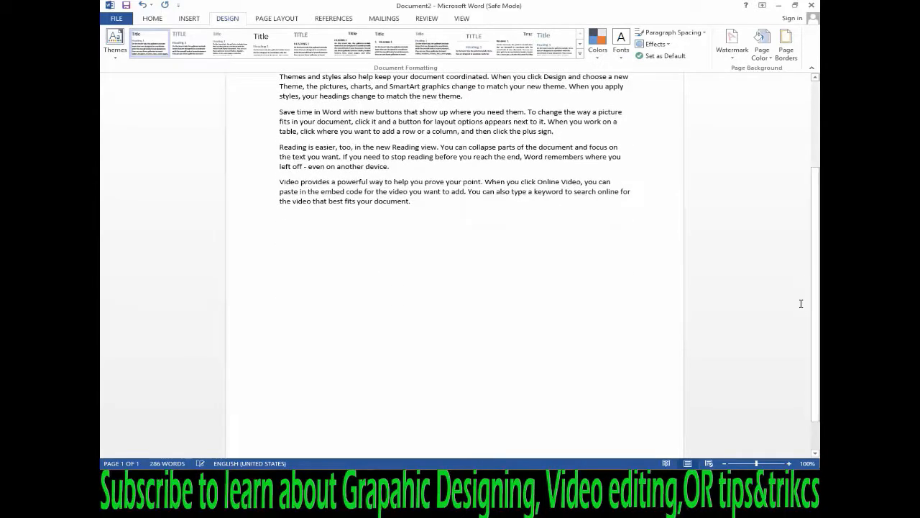
scroll(813, 314, "up", 4)
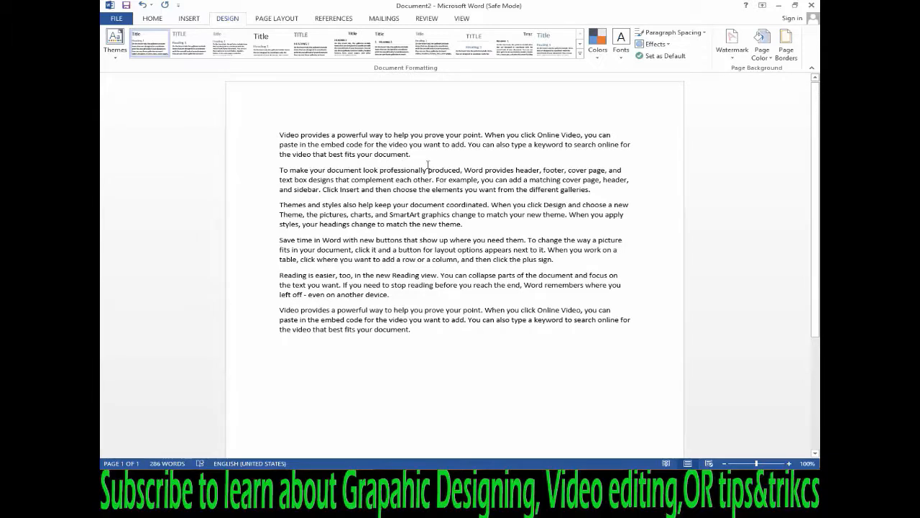
Draw a Smiley Face shape about 2.82" high and 2.76" wide and place it over the middle of the paragraphs.
left_click(192, 20)
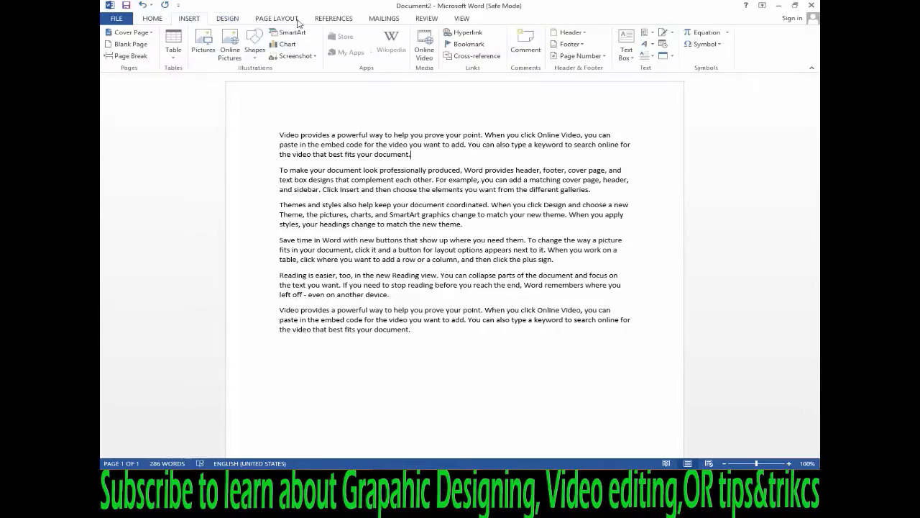
left_click(265, 51)
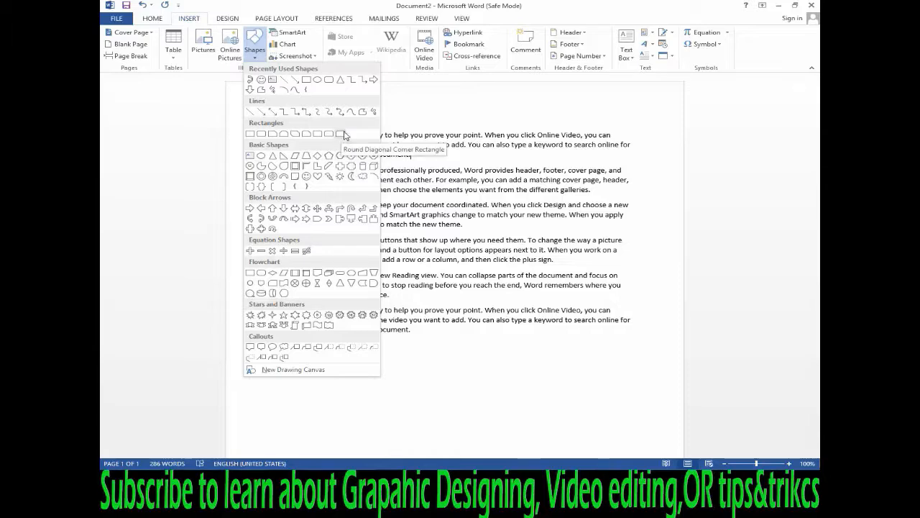
left_click(262, 81)
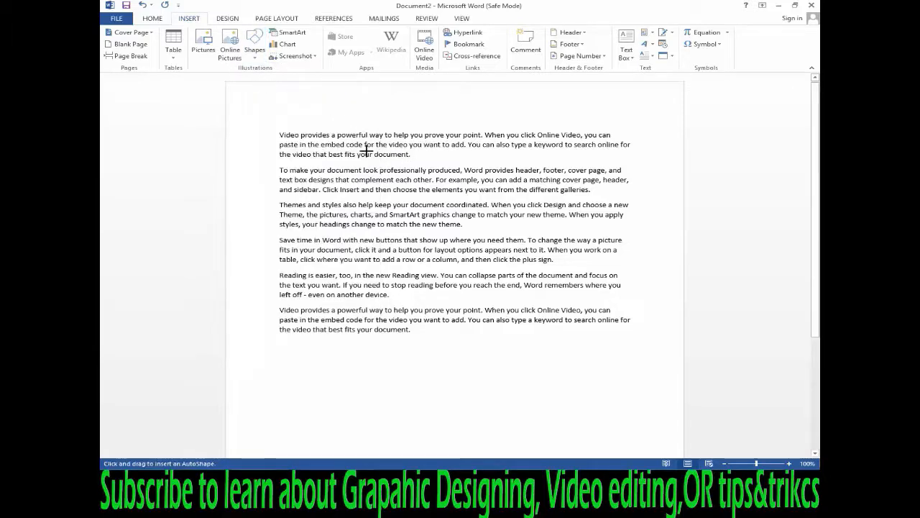
left_click_drag(366, 149, 509, 280)
left_click_drag(463, 217, 483, 233)
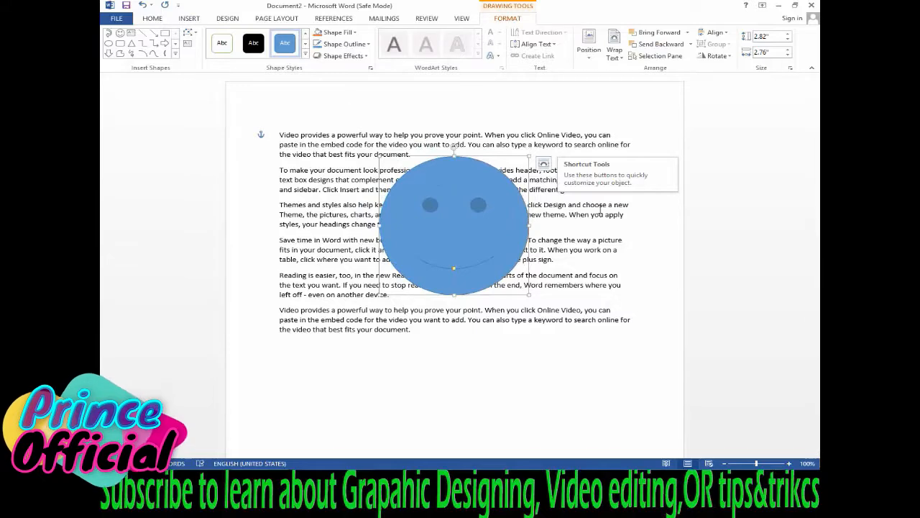
Set the smiley face's text wrapping to Behind Text and deselect the shape.
left_click(544, 164)
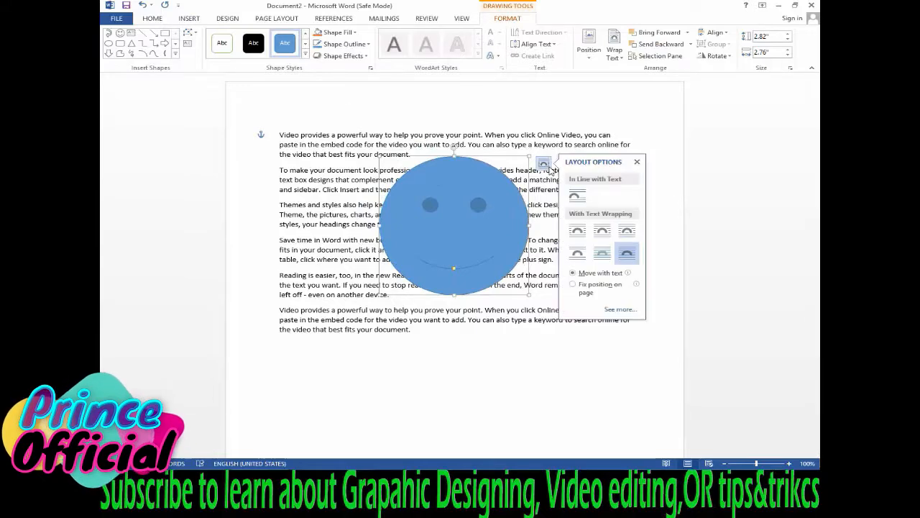
left_click(603, 253)
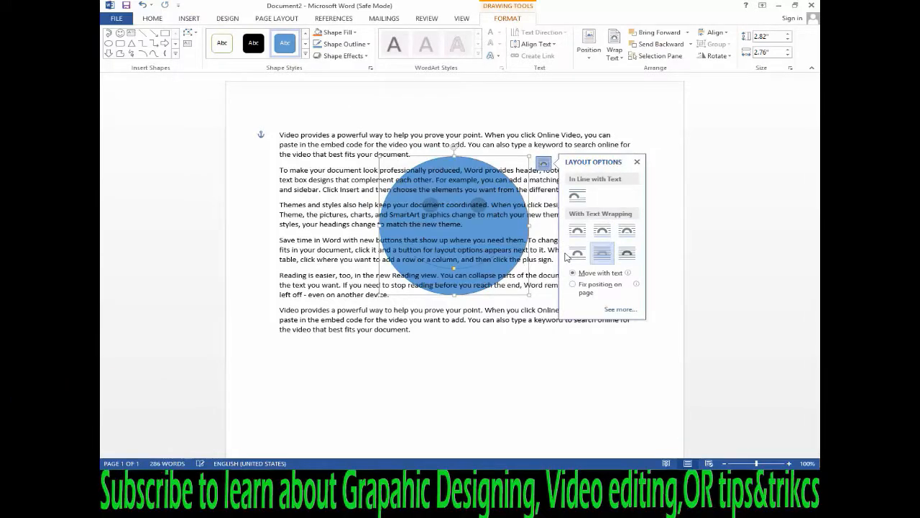
left_click(228, 19)
left_click(460, 175)
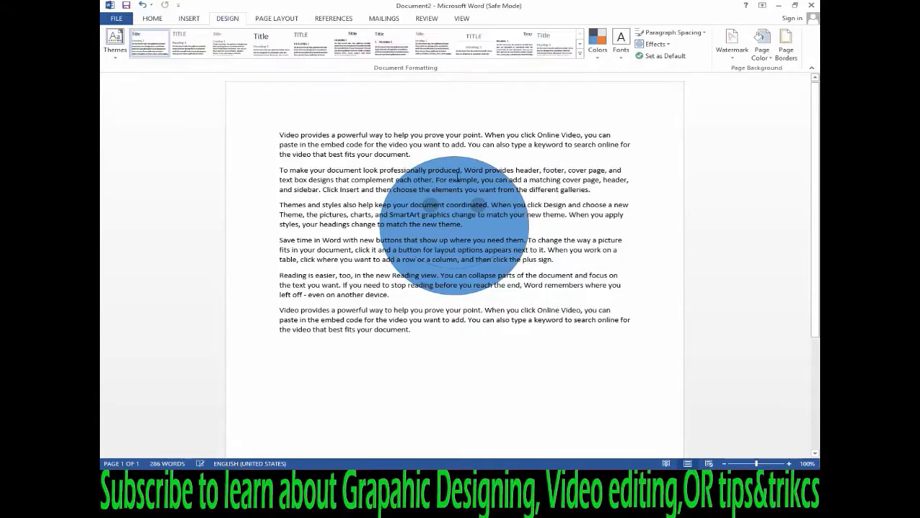
left_click(115, 44)
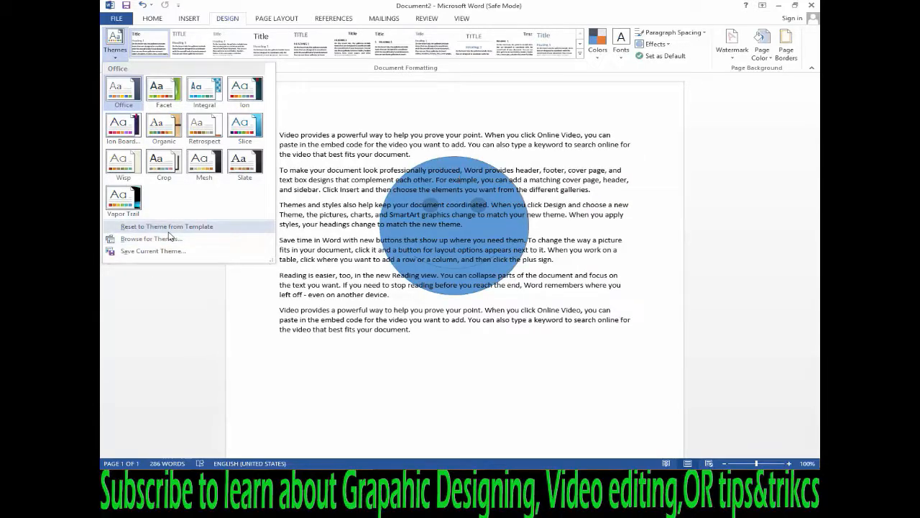
left_click(158, 65)
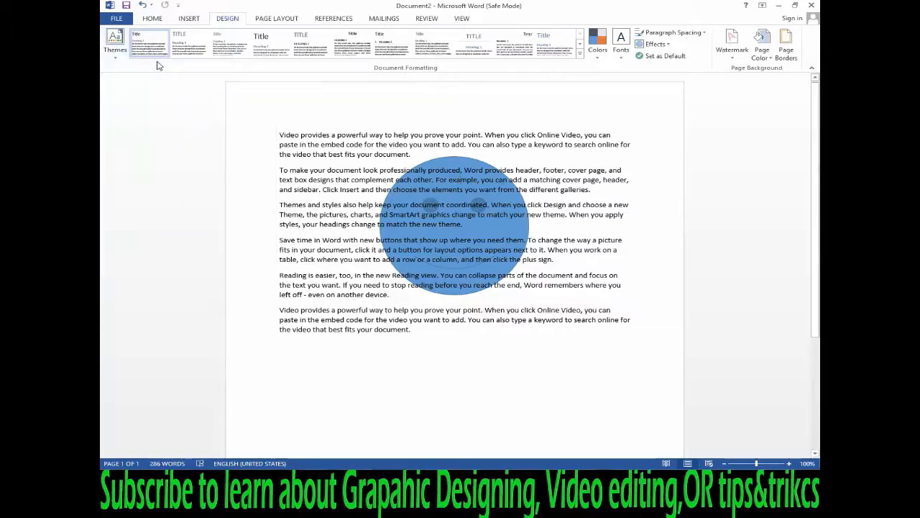
left_click(580, 55)
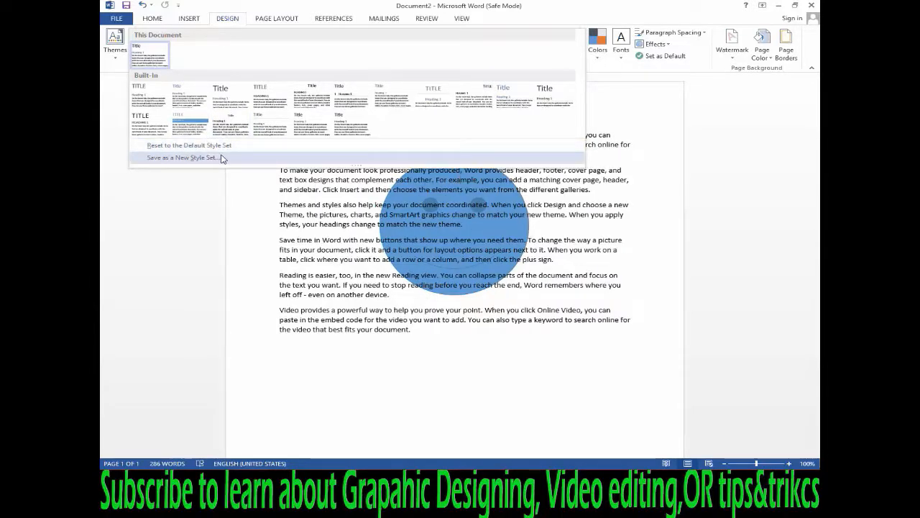
left_click(232, 191)
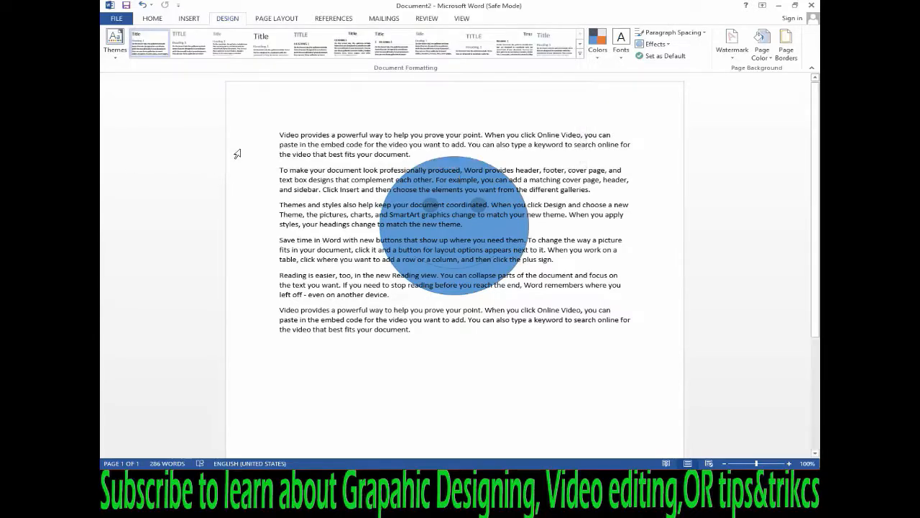
Apply the Green theme color set to the document.
left_click(595, 57)
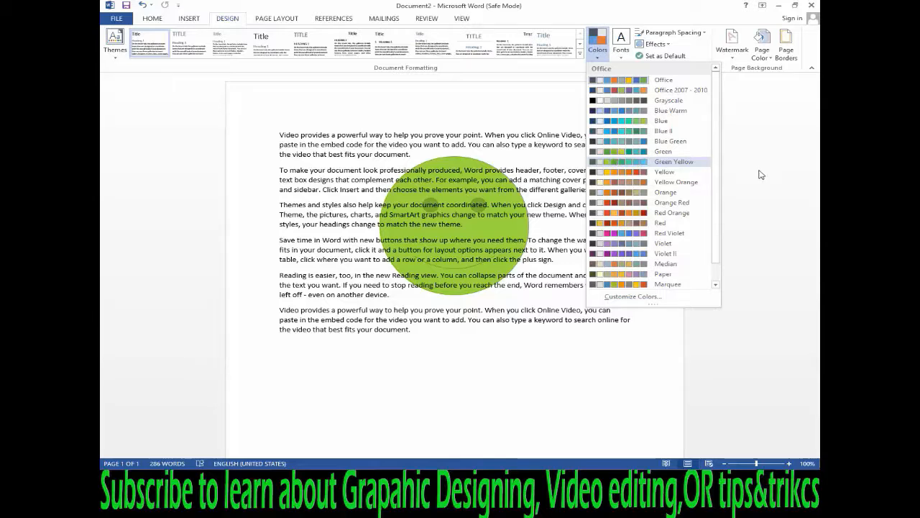
scroll(718, 176, "down", 1)
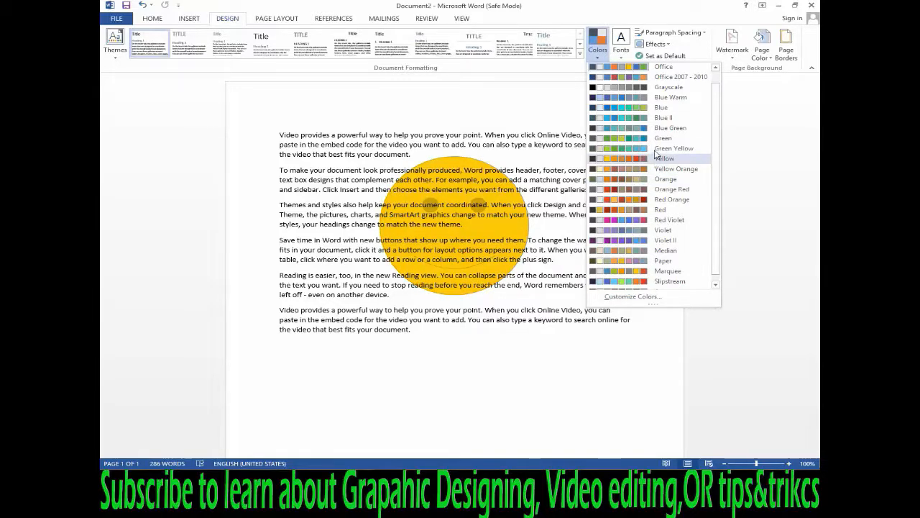
left_click(654, 144)
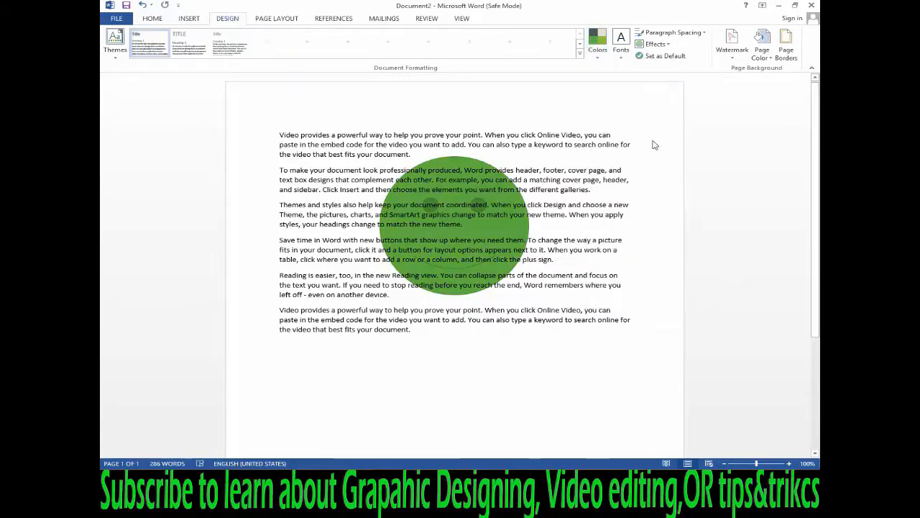
left_click(627, 59)
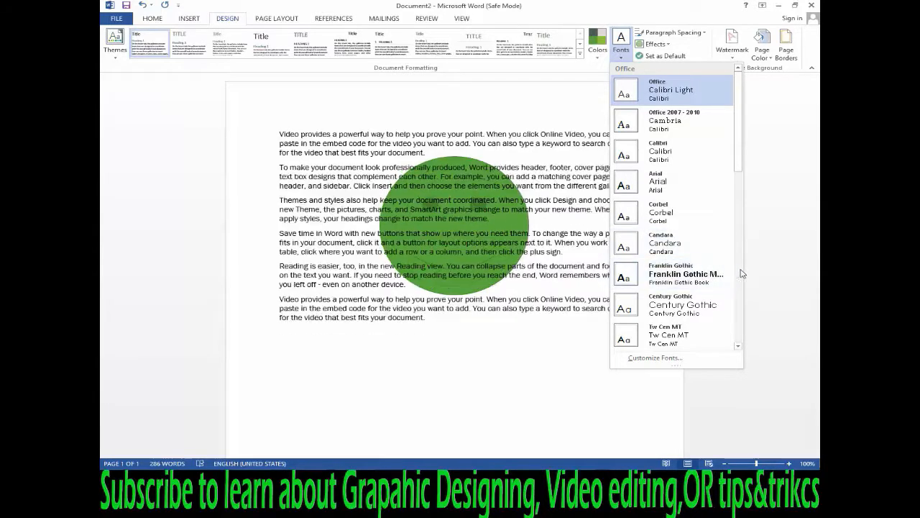
scroll(741, 274, "down", 3)
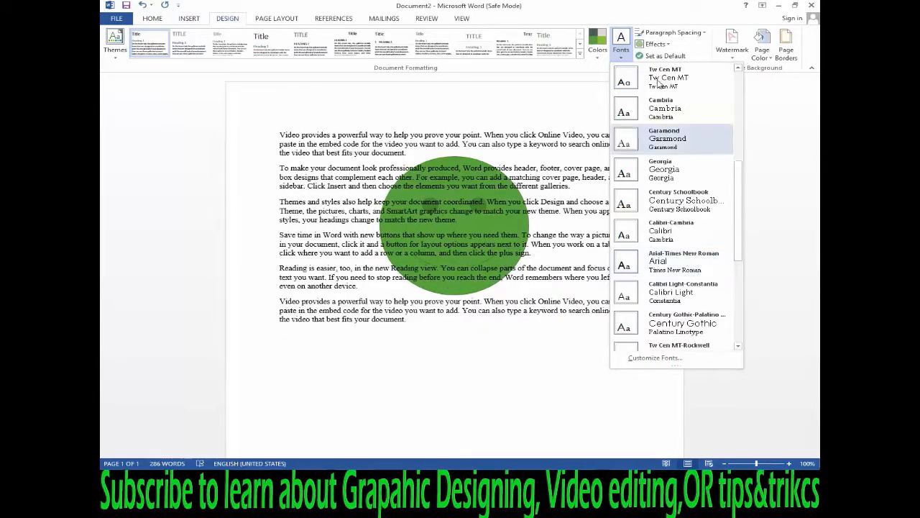
left_click(627, 47)
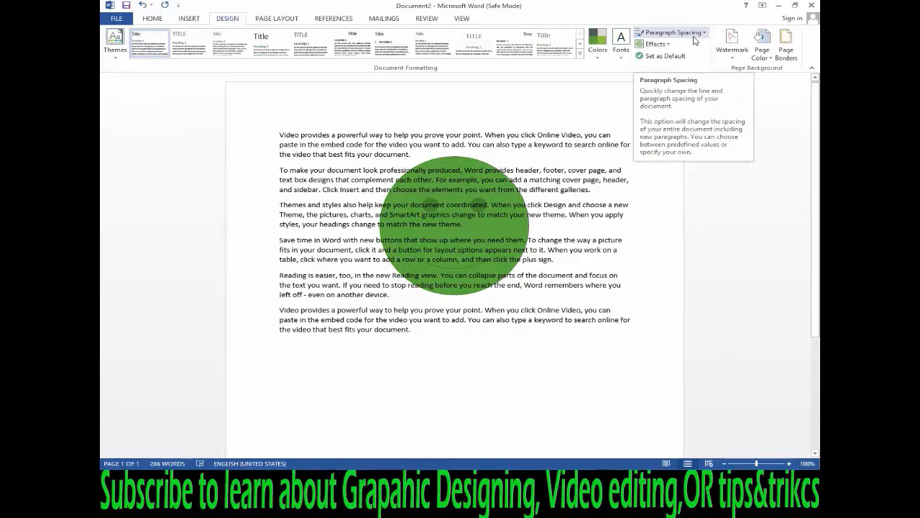
Open the custom paragraph spacing settings and set the default Latin text font size to 16.
left_click(694, 41)
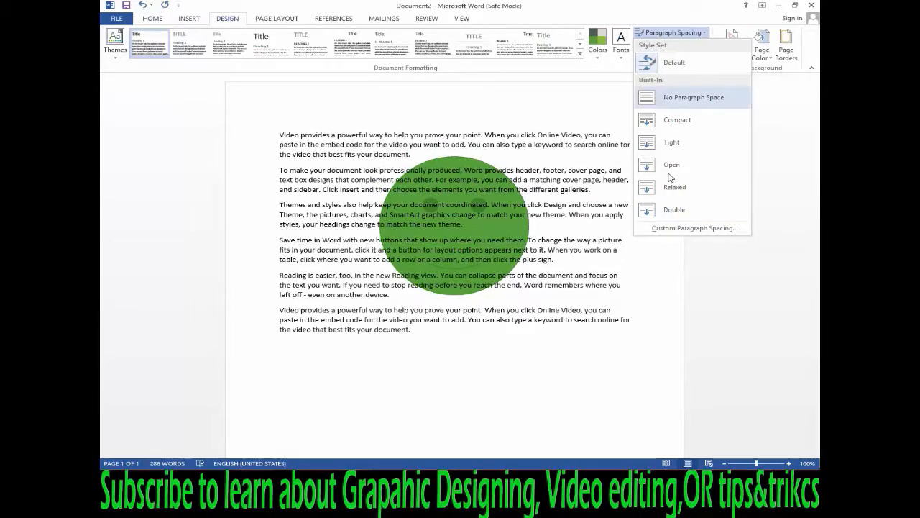
left_click(681, 229)
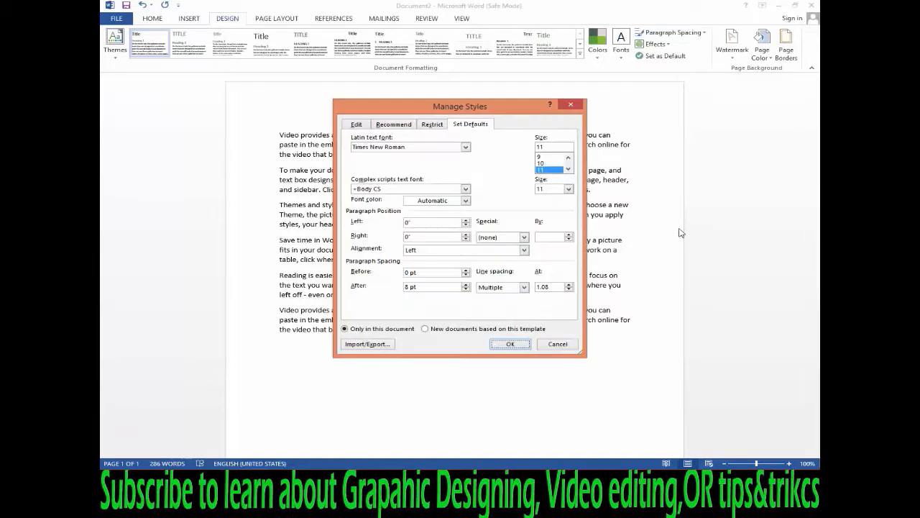
left_click(568, 169)
left_click(568, 170)
left_click(568, 169)
left_click(568, 170)
left_click(548, 158)
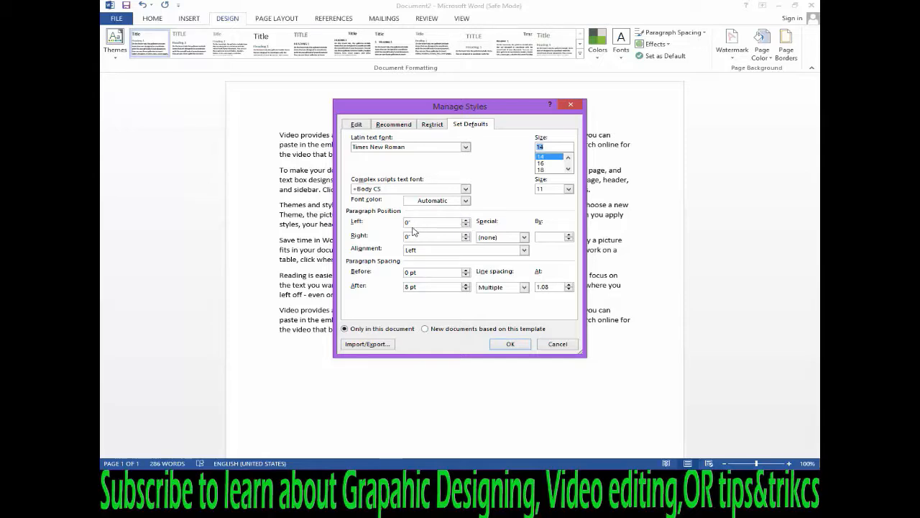
type("0")
key("BackSpace")
type("16")
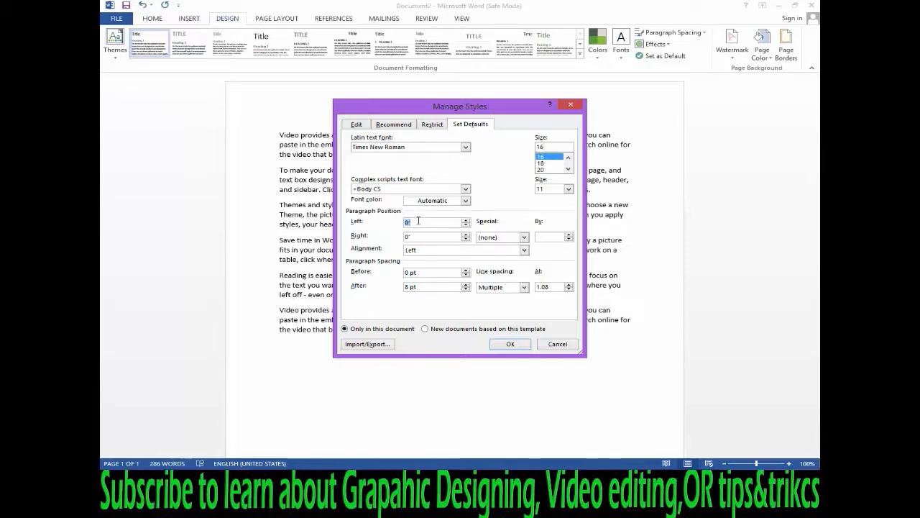
Set the default left and right paragraph indents to 0.5" and the alignment to Justified, and apply the settings to this document.
type("0.5")
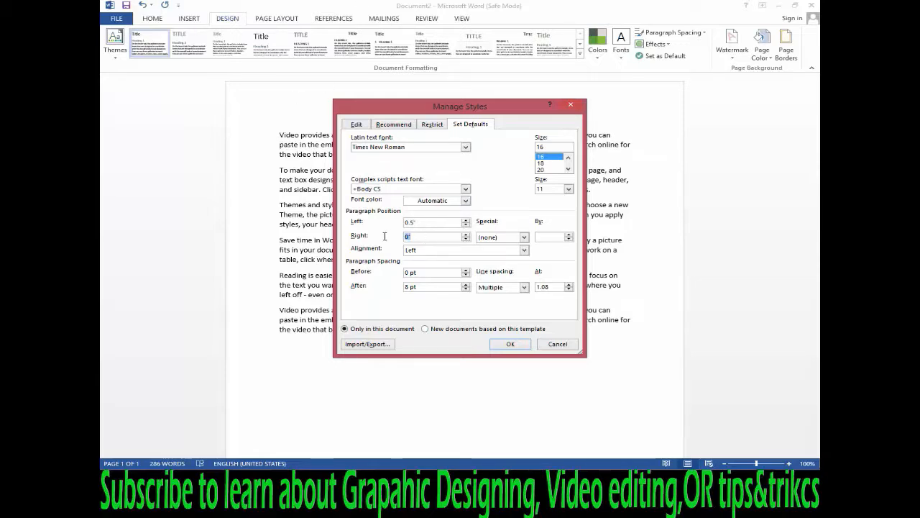
type("0.5")
left_click(524, 250)
left_click(446, 279)
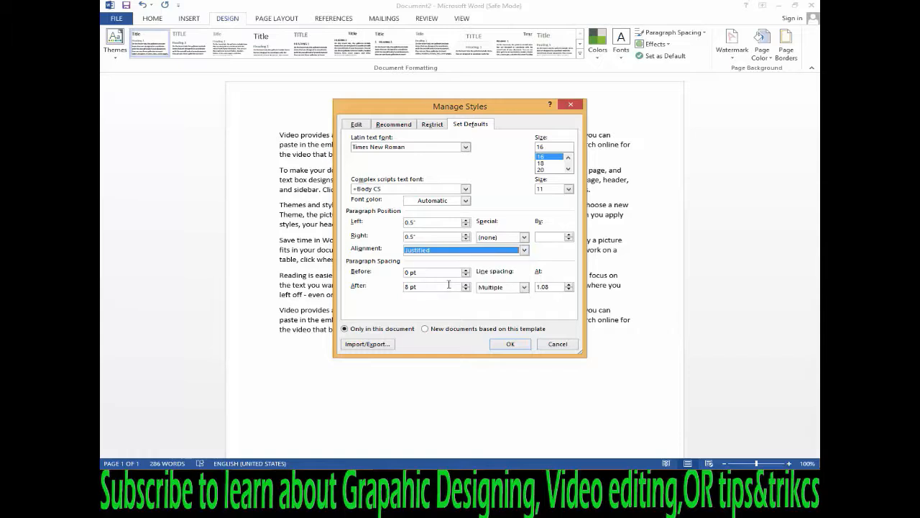
left_click(512, 343)
mouse_move(815, 143)
left_mouse_down()
mouse_move(815, 305)
mouse_move(815, 144)
left_mouse_up()
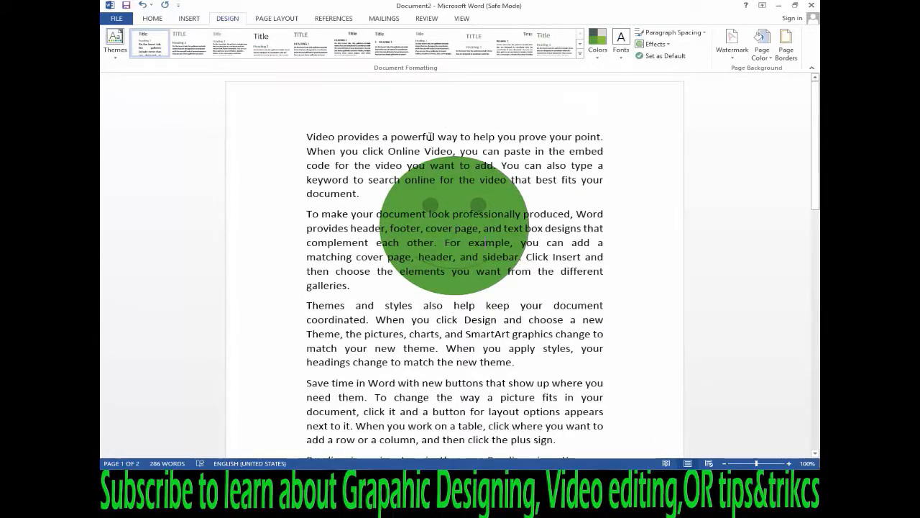
Set the current style set and theme as the default for all new blank documents.
left_click(665, 45)
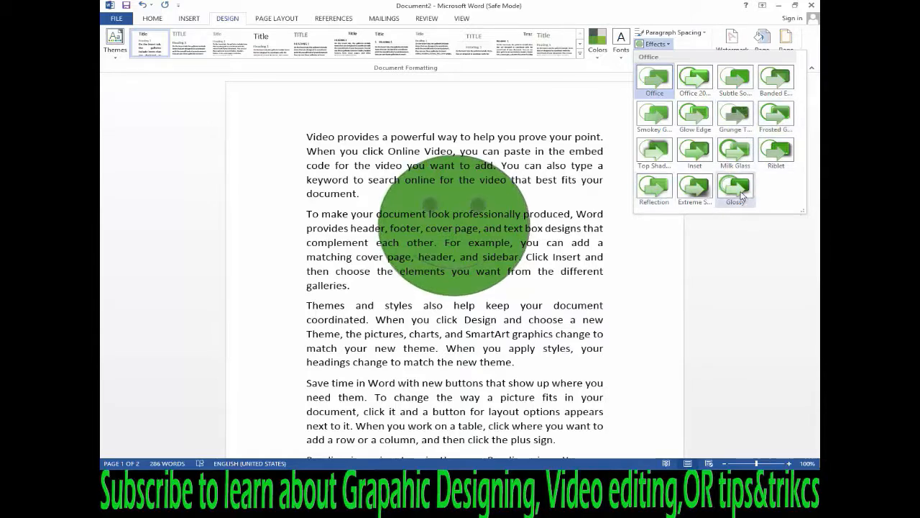
left_click(673, 43)
left_click(676, 63)
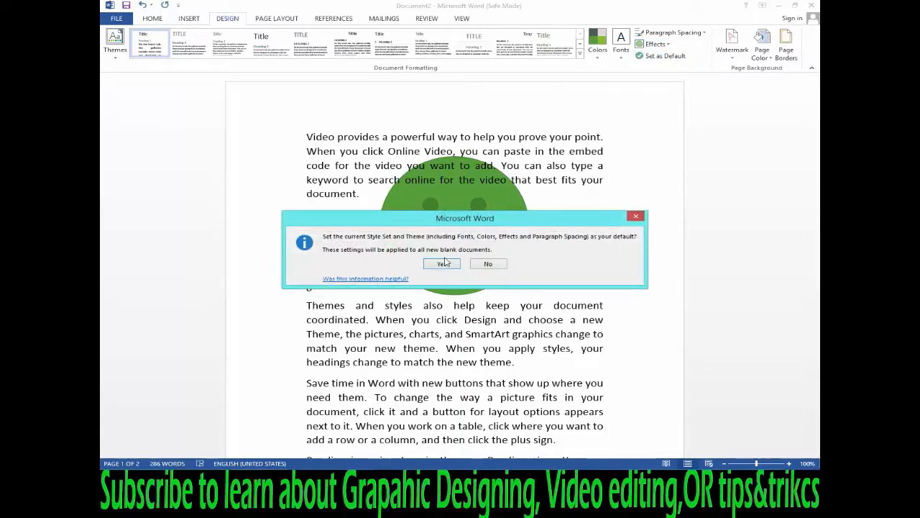
left_click(444, 263)
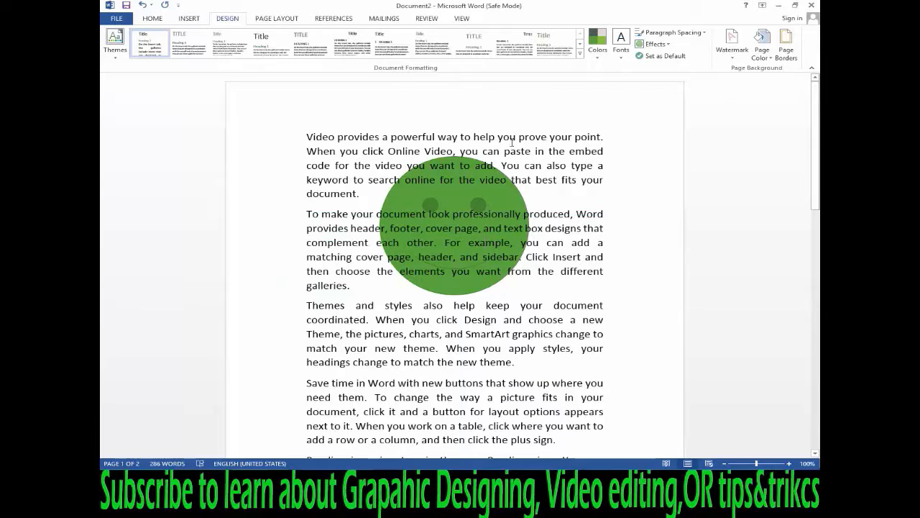
Open the custom watermark settings, choose a text watermark and set its text to "Prince Official".
left_click(720, 56)
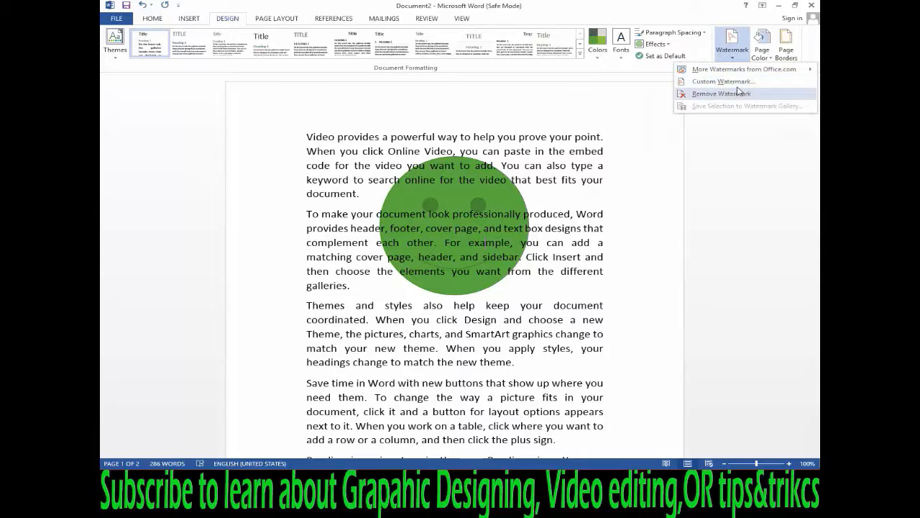
left_click(731, 83)
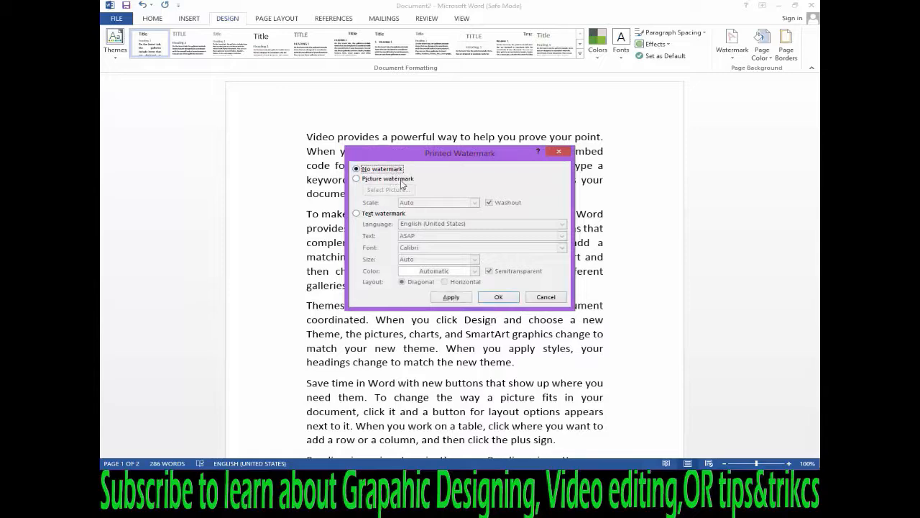
left_click(392, 179)
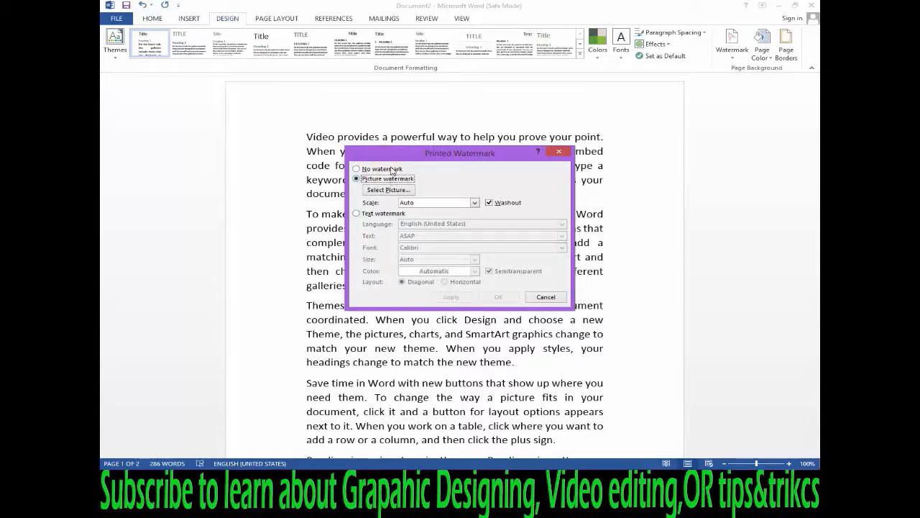
left_click(391, 169)
left_click(381, 213)
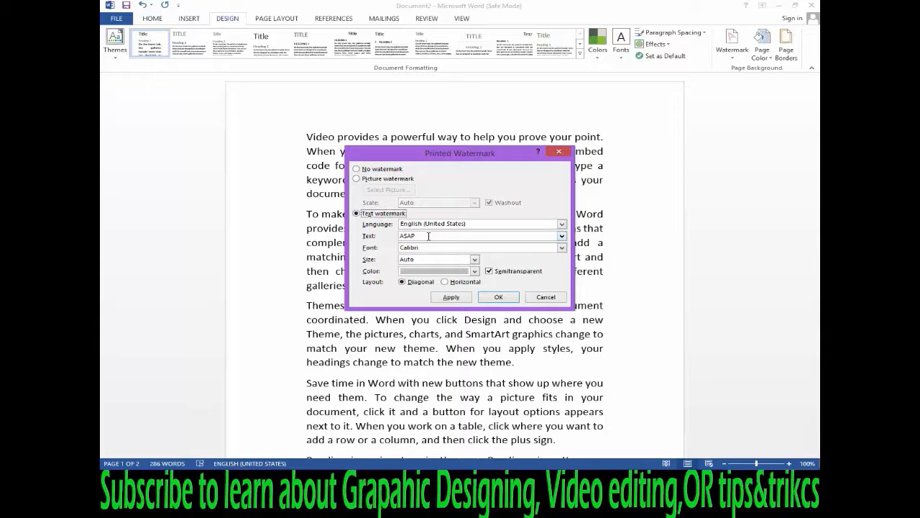
left_click_drag(529, 158, 560, 96)
double_click(495, 170)
type("Prince")
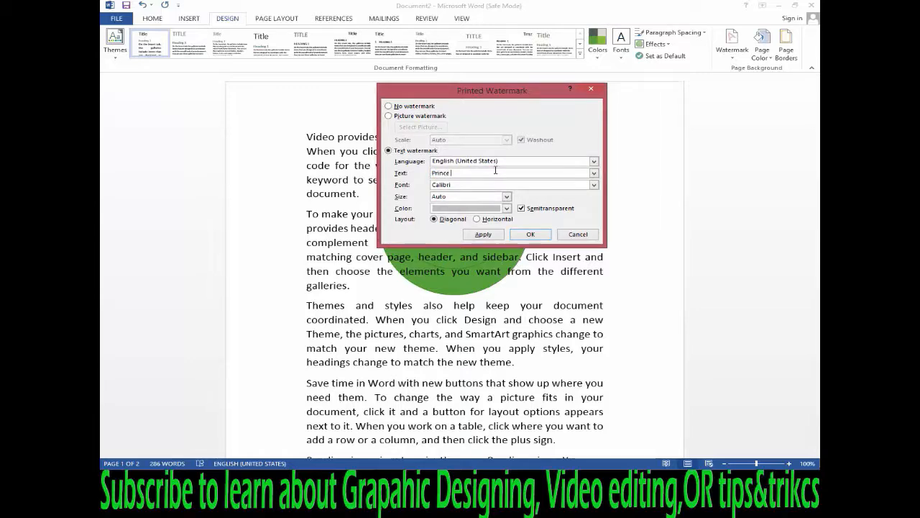
type(" Officic")
key("BackSpace")
type("al")
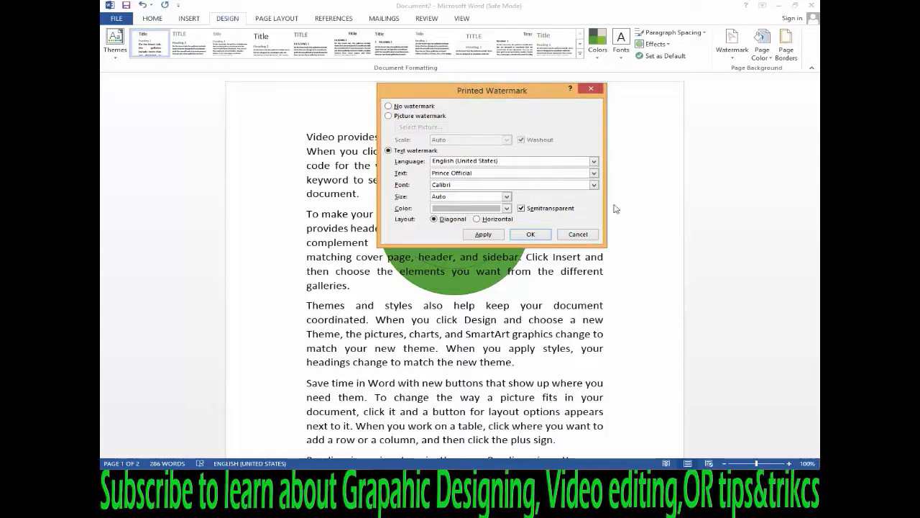
Set the text watermark's color to the standard dark red and apply it to the document.
left_click(594, 186)
left_click(594, 186)
left_click(507, 196)
left_click(507, 196)
left_click(506, 209)
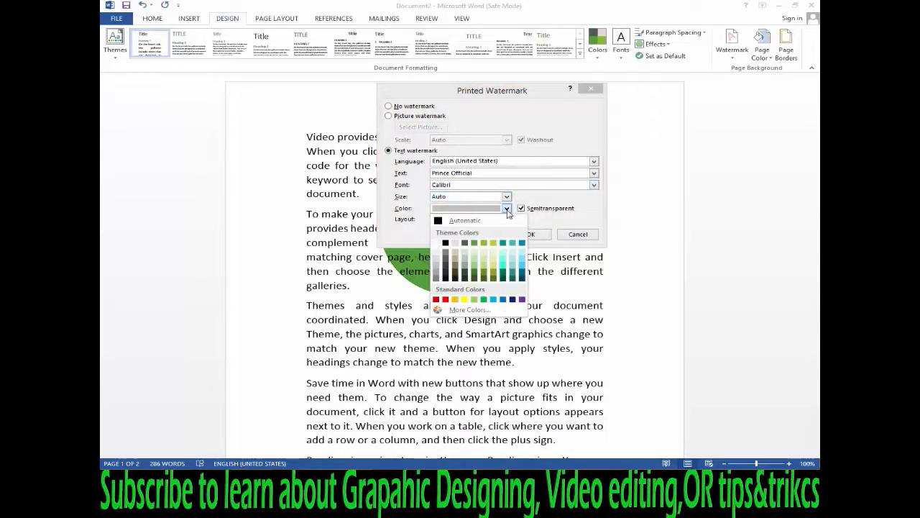
left_click(435, 299)
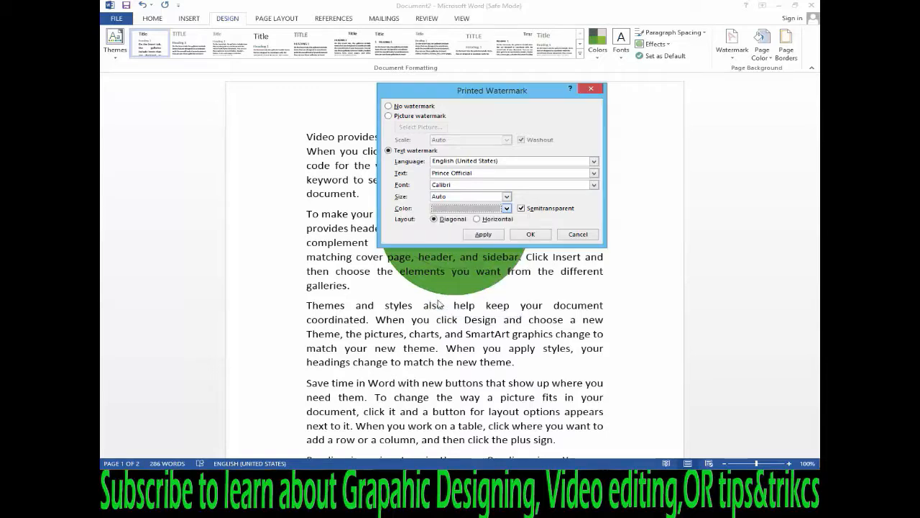
left_click(483, 235)
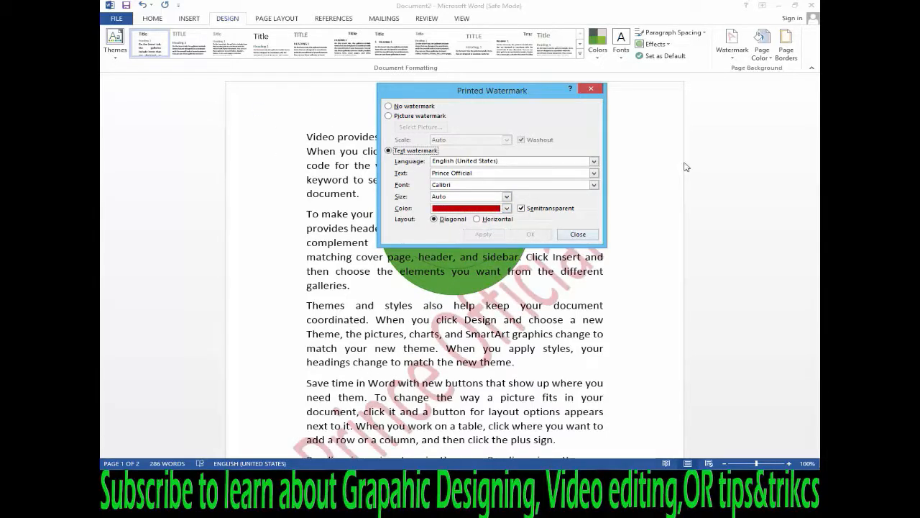
left_click(577, 235)
mouse_move(817, 157)
left_mouse_down()
mouse_move(818, 376)
mouse_move(808, 436)
mouse_move(816, 435)
mouse_move(804, 159)
mouse_move(808, 149)
mouse_move(810, 209)
mouse_move(814, 140)
left_mouse_up()
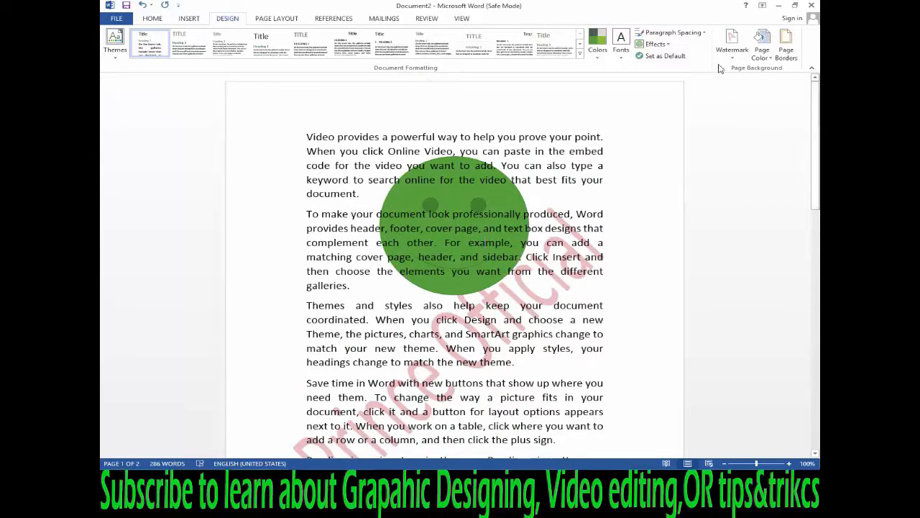
Reopen the custom watermark settings, switch to a picture watermark and browse for a picture from a file.
left_click(739, 52)
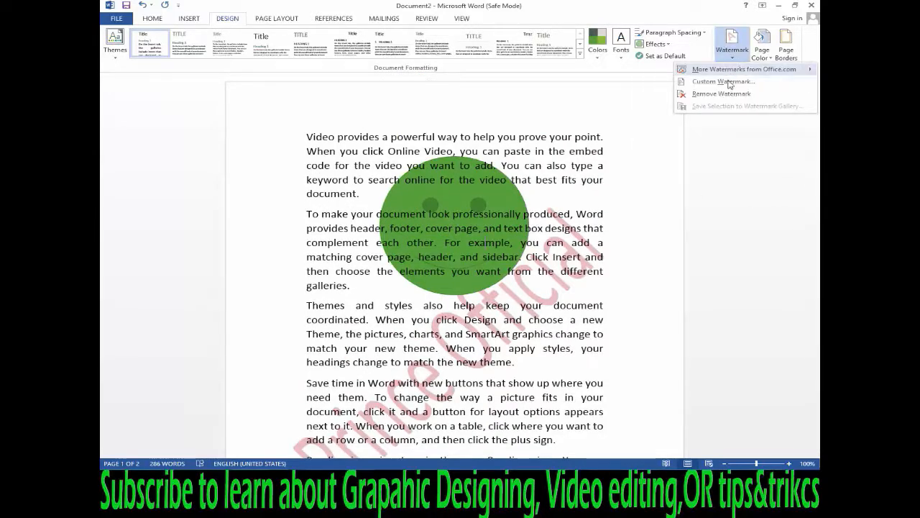
left_click(723, 82)
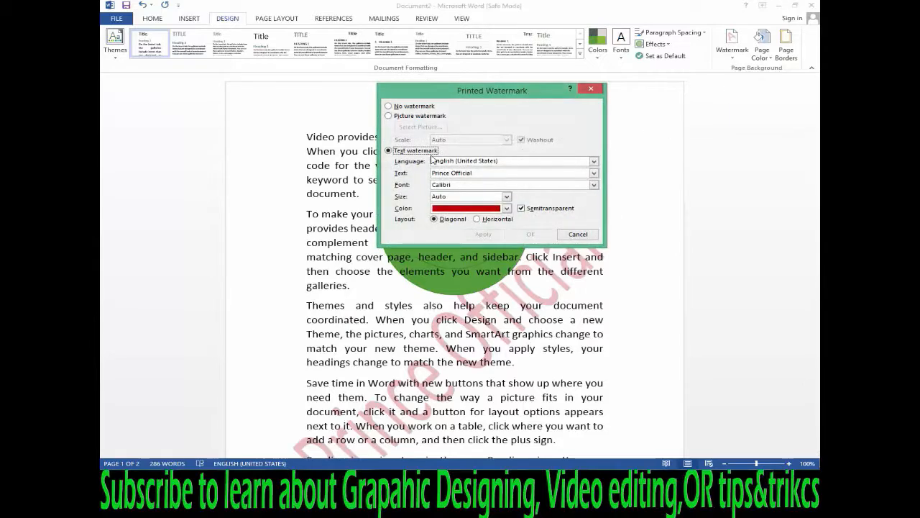
left_click(393, 153)
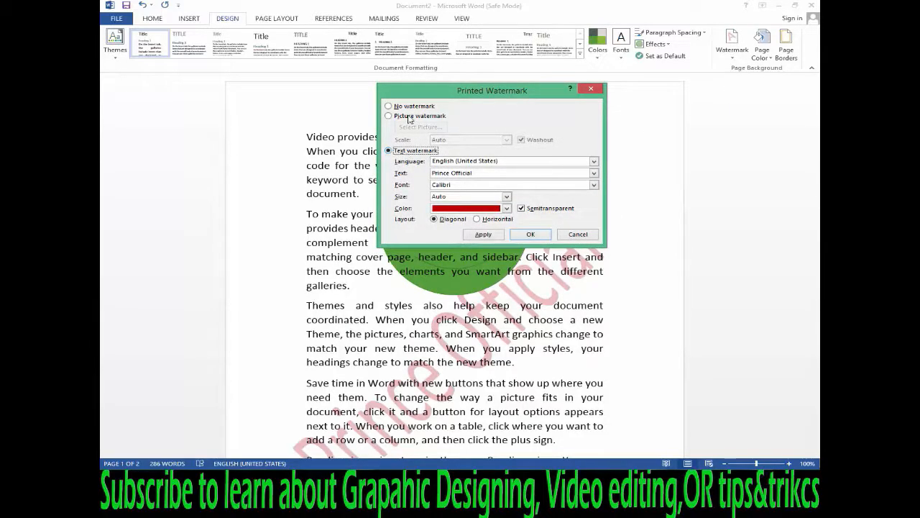
left_click(409, 117)
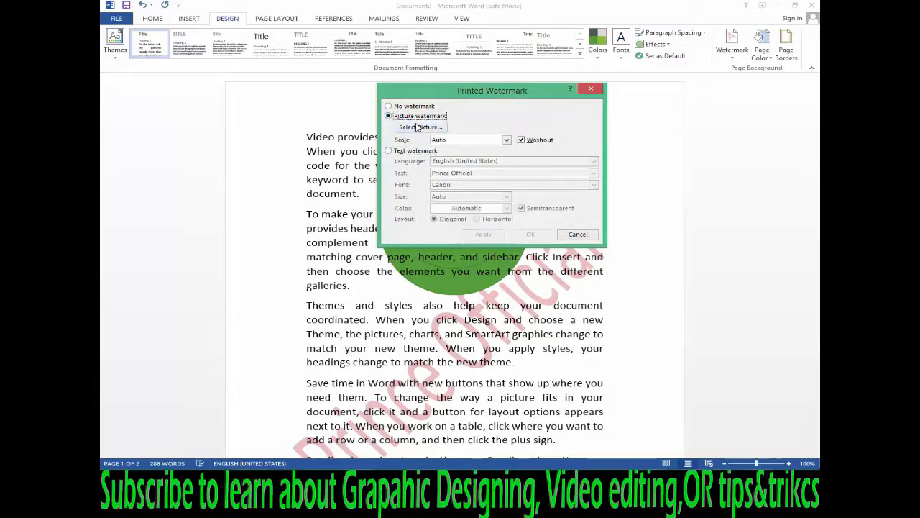
left_click(421, 127)
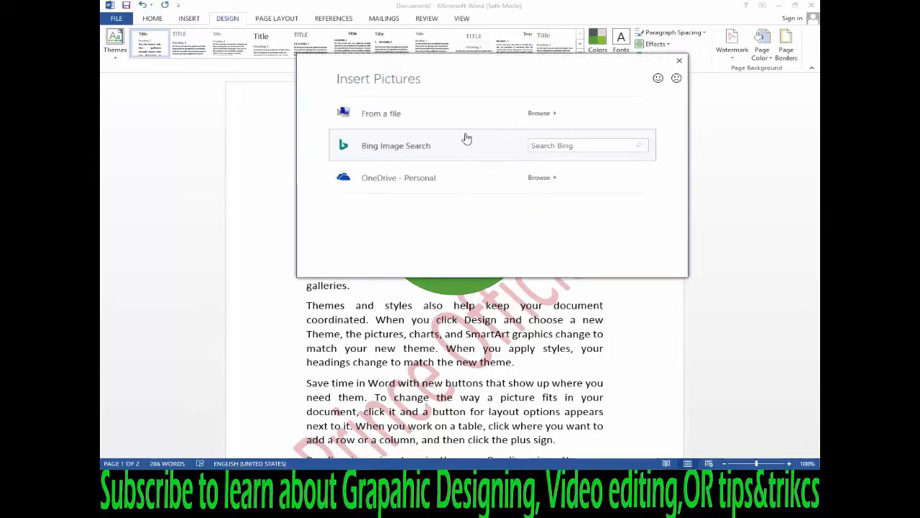
left_click(550, 118)
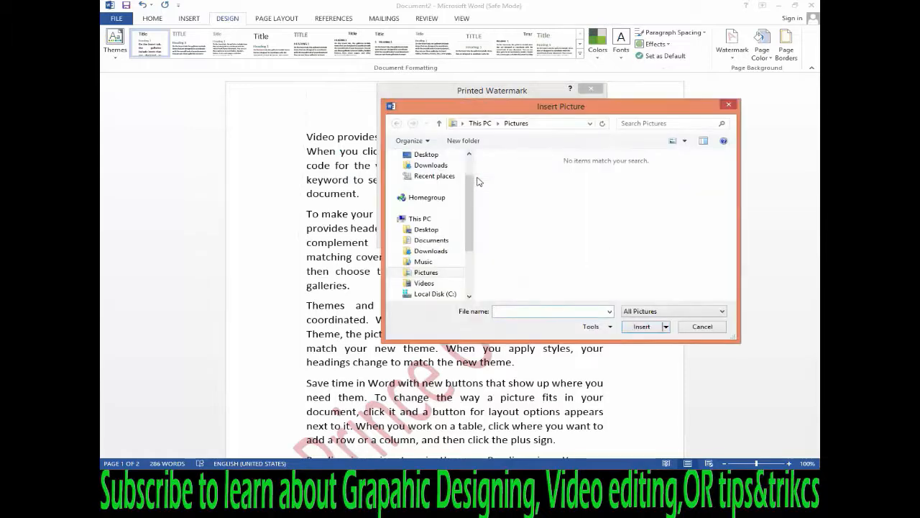
Insert the second "pro thum" picture from Channels data\prince official on Local Disk (E:) and apply it as the watermark.
scroll(470, 184, "down", 2)
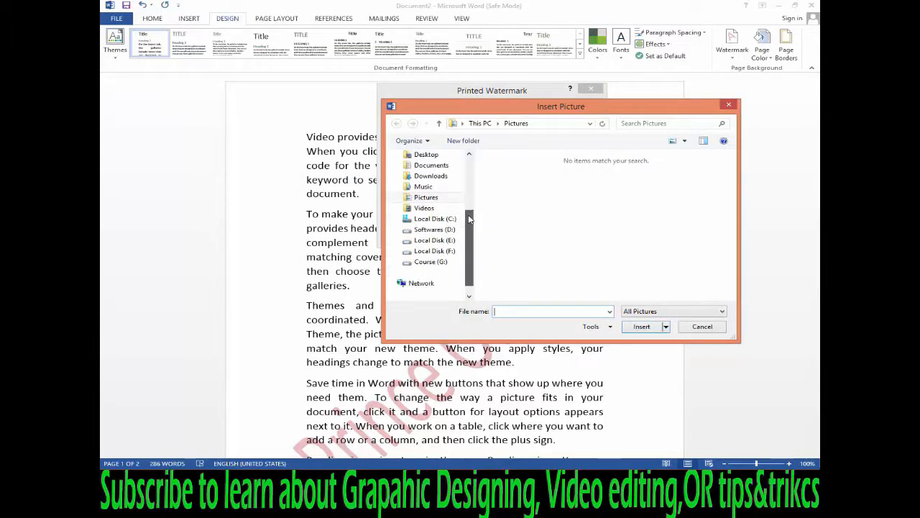
left_click(453, 263)
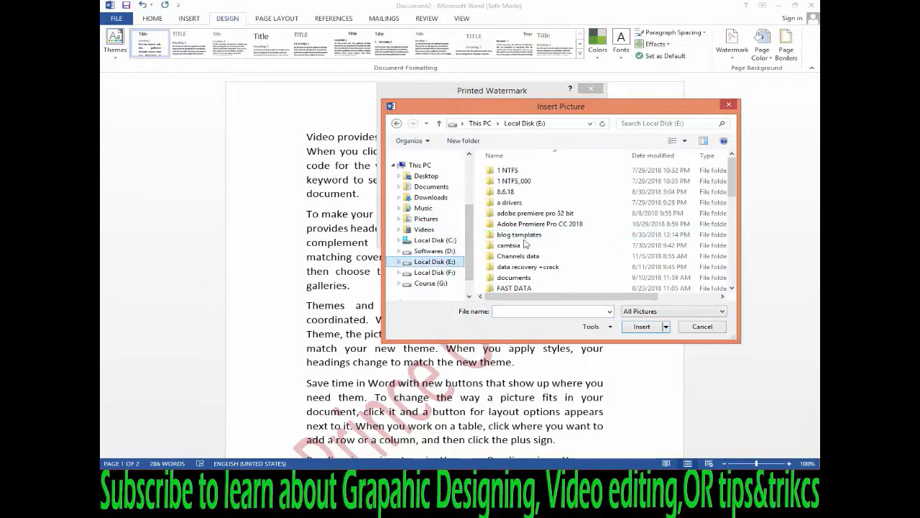
double_click(541, 257)
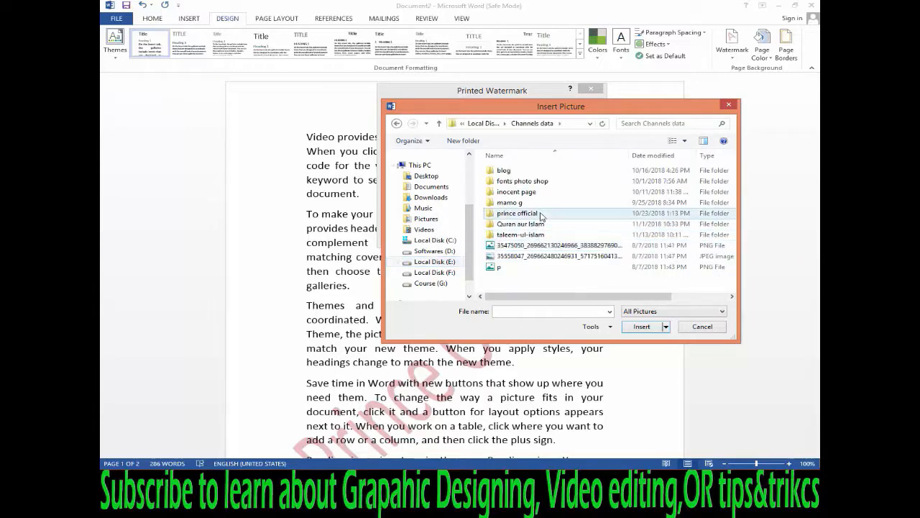
double_click(529, 210)
left_click_drag(732, 212, 732, 279)
left_click(655, 258)
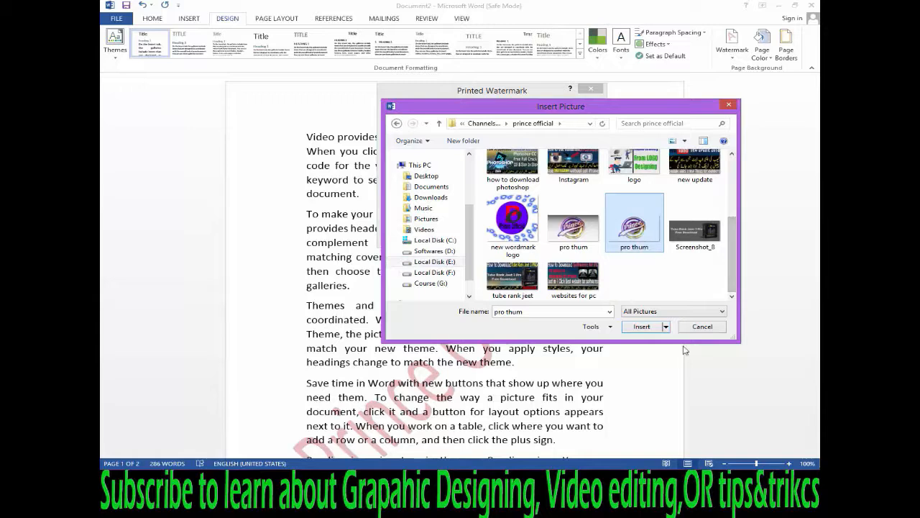
left_click(651, 330)
left_click(531, 234)
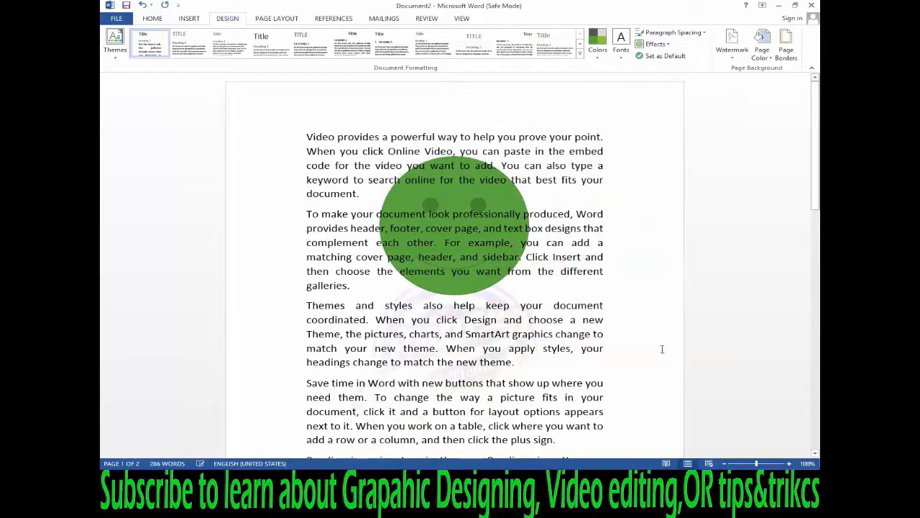
Check the picture watermark on both pages and set the page color to a medium gray shade of the white theme color.
scroll(409, 113, "down", 5)
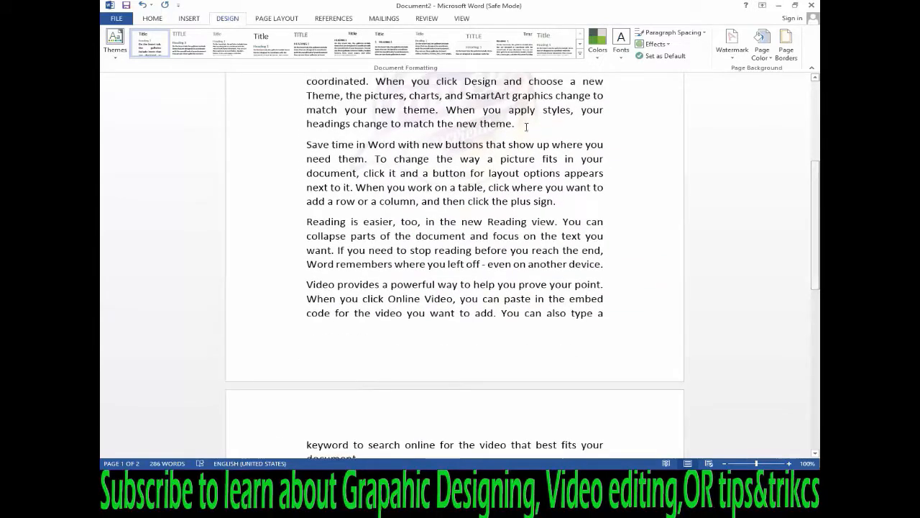
left_click_drag(816, 167, 815, 296)
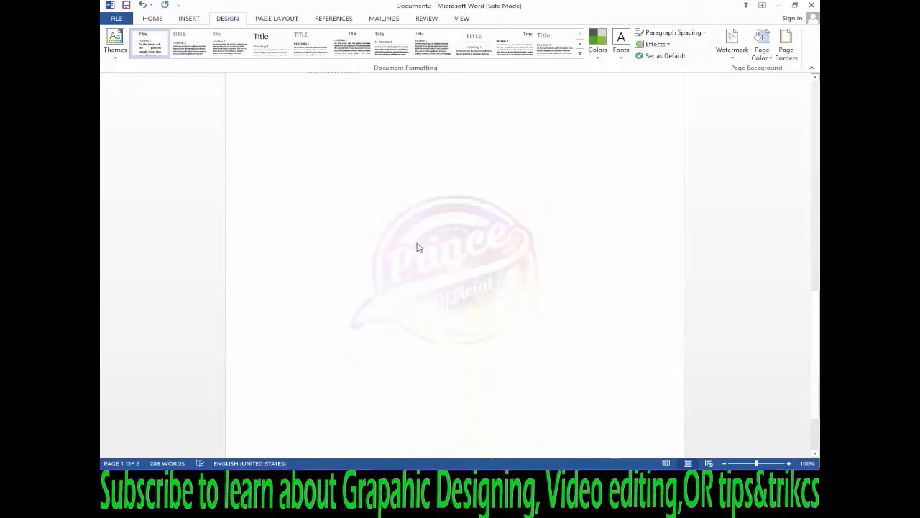
left_click_drag(815, 316, 815, 105)
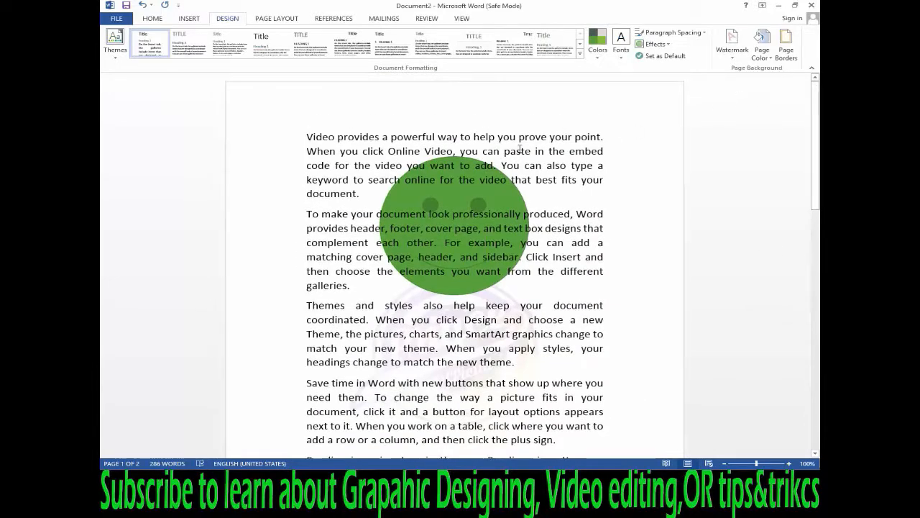
left_click(764, 54)
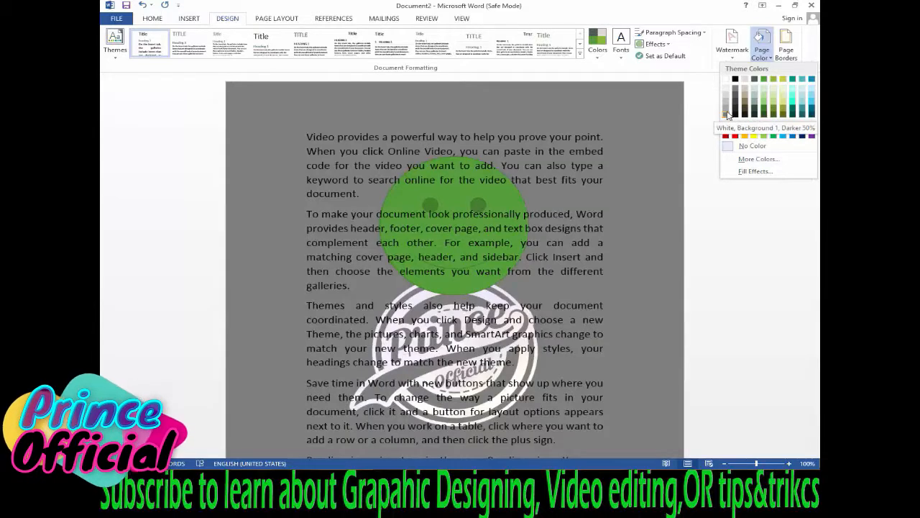
left_click(728, 115)
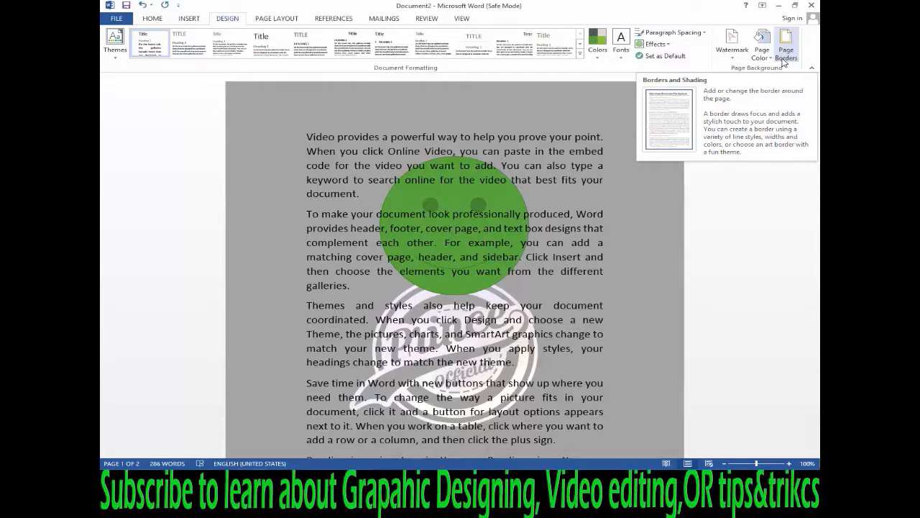
Open the page border settings and choose the 3 pt shaded double-line style near the end of the style list.
left_click(784, 61)
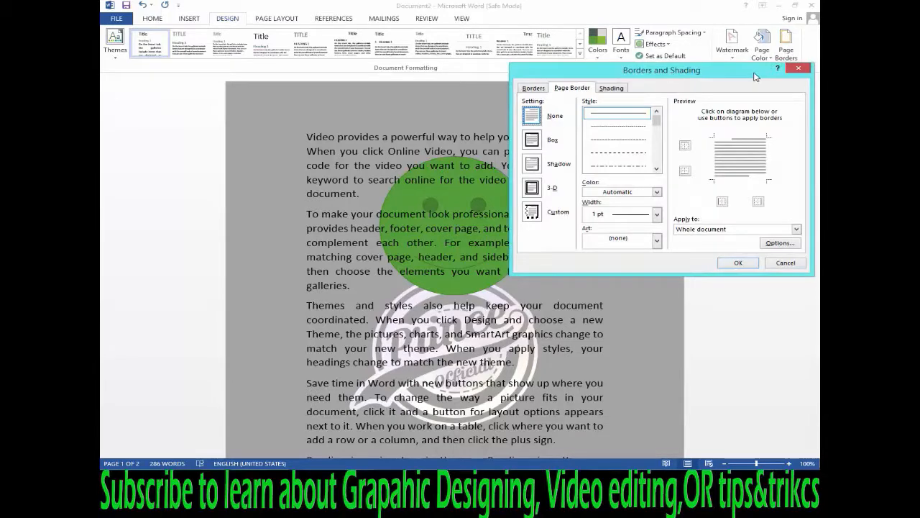
left_click_drag(751, 70, 779, 15)
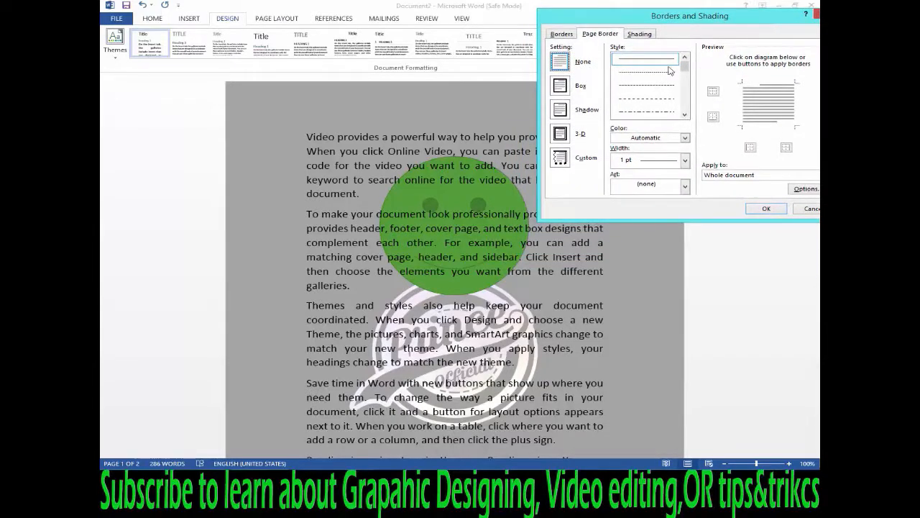
mouse_move(685, 71)
left_mouse_down()
mouse_move(685, 102)
mouse_move(684, 90)
left_mouse_up()
left_click(670, 88)
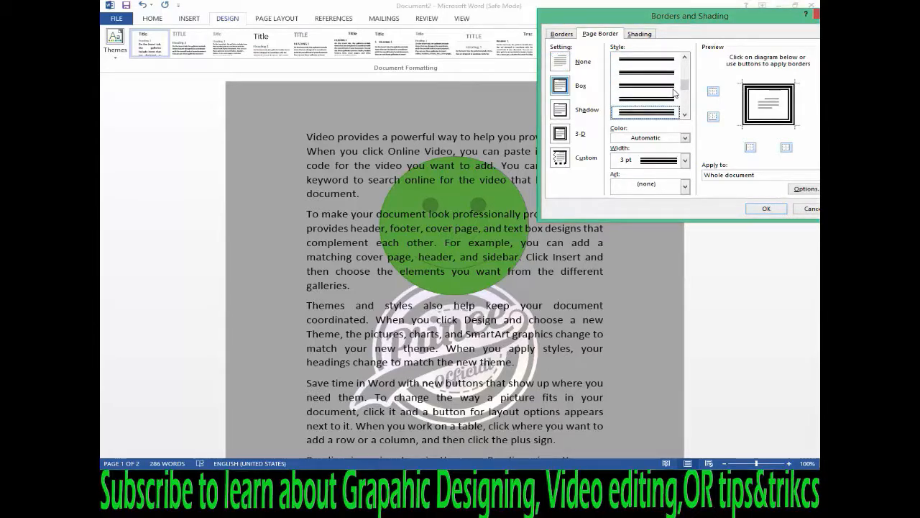
scroll(678, 97, "down", 2)
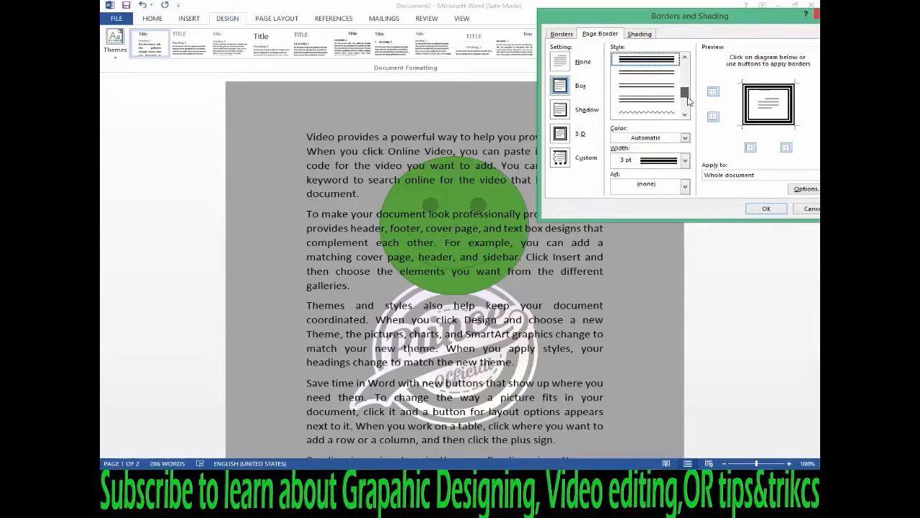
left_click(676, 109)
scroll(676, 112, "down", 1)
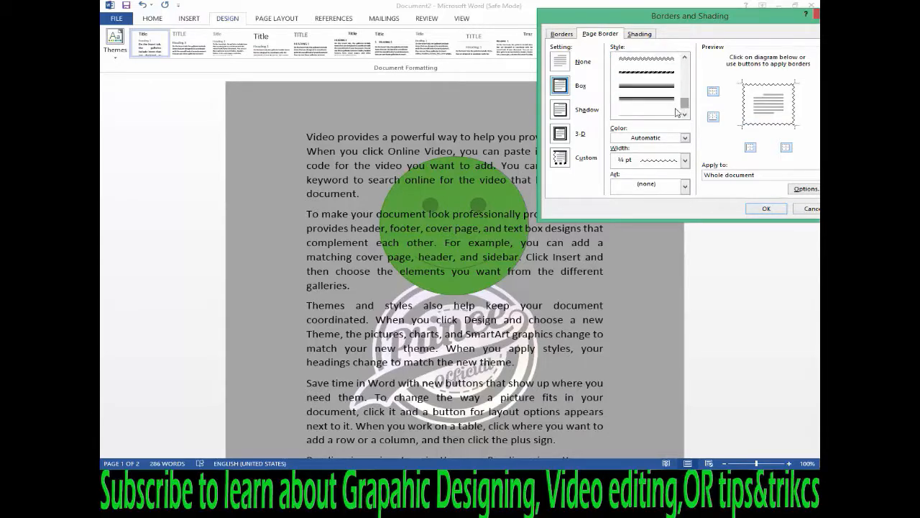
left_click(674, 111)
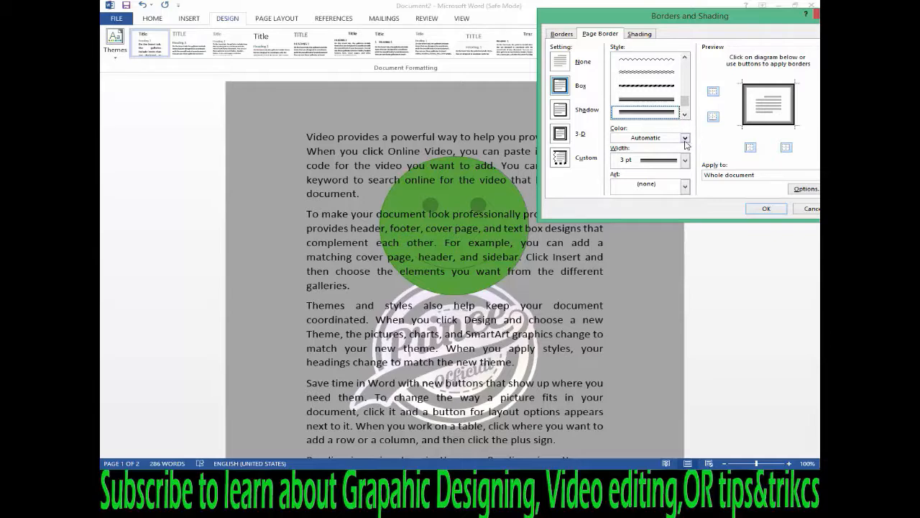
Set the page border to Shadow and its color to the lightest gray shade of the white theme color.
left_click(563, 110)
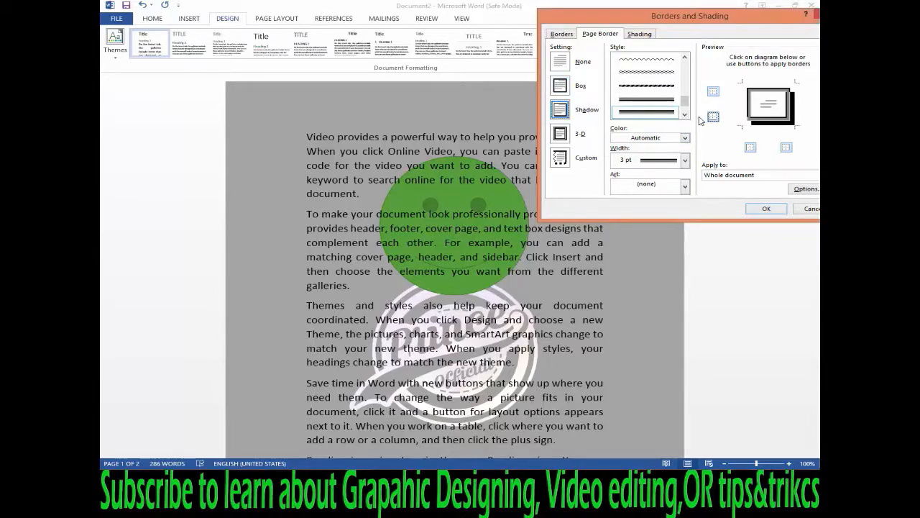
left_click(684, 139)
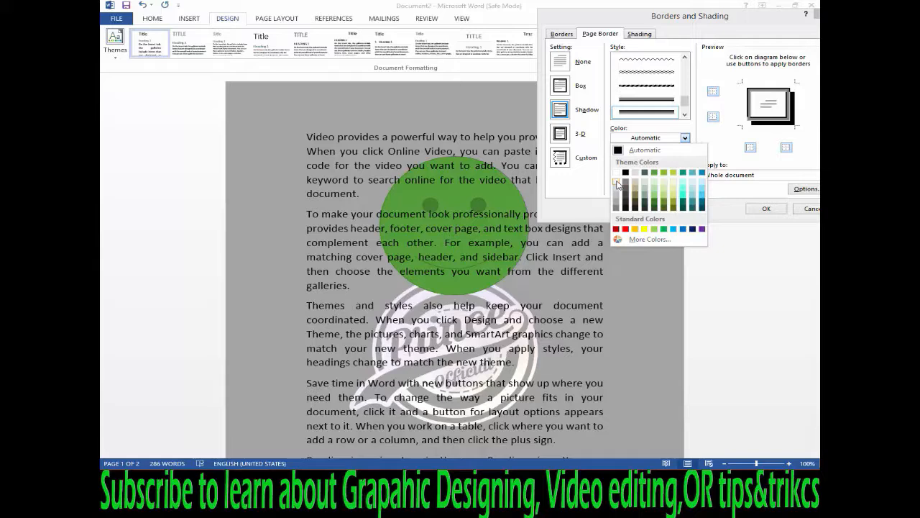
left_click(617, 184)
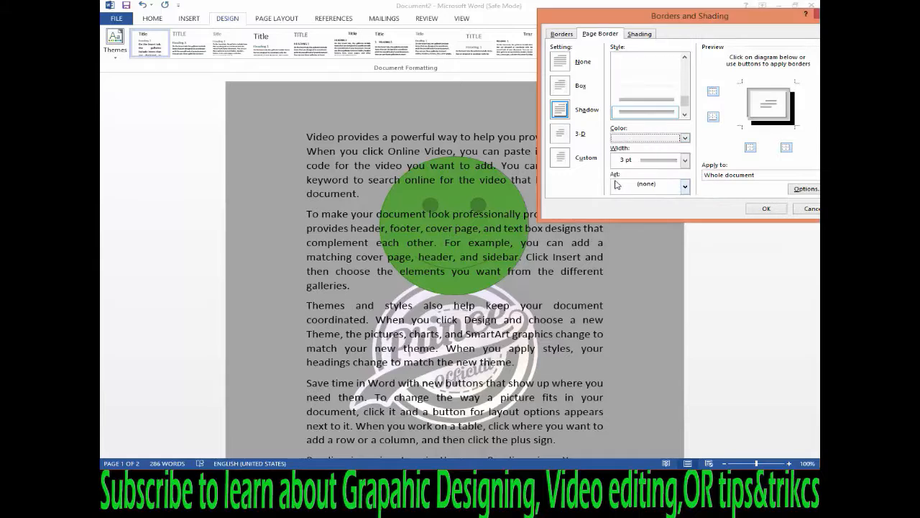
Set the page border color to black and its width to 4 ½ pt, and apply it to the whole document.
left_click(685, 139)
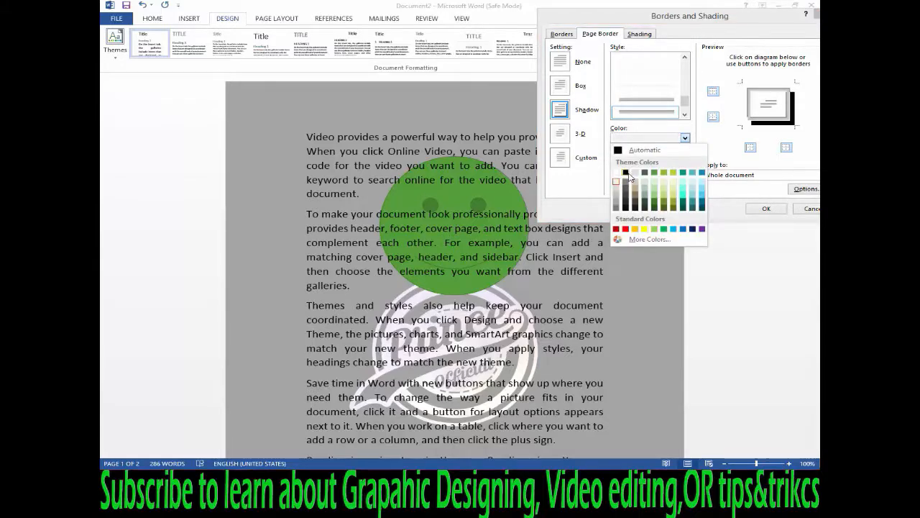
left_click(627, 173)
left_click(686, 163)
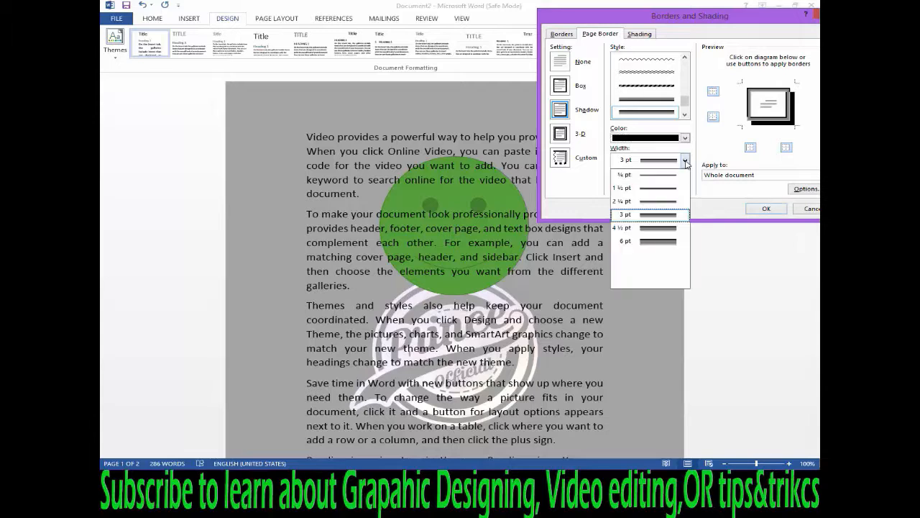
left_click(670, 222)
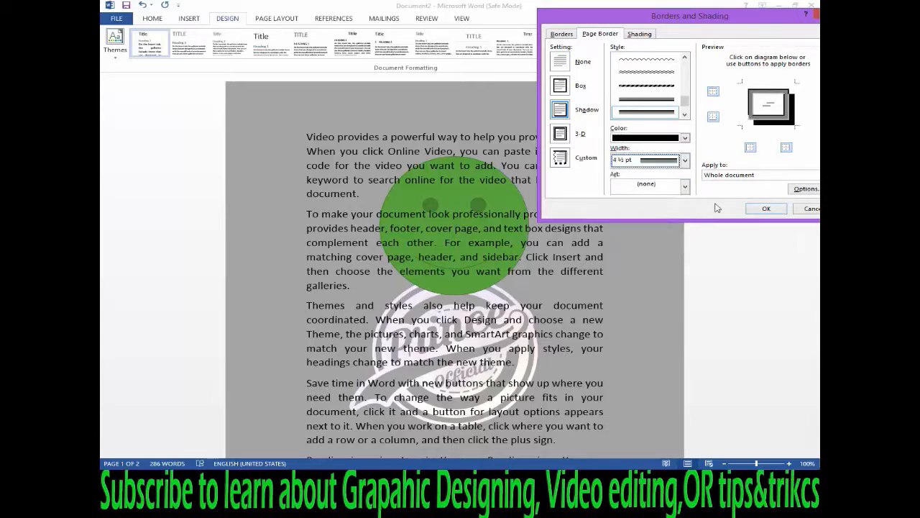
left_click(767, 208)
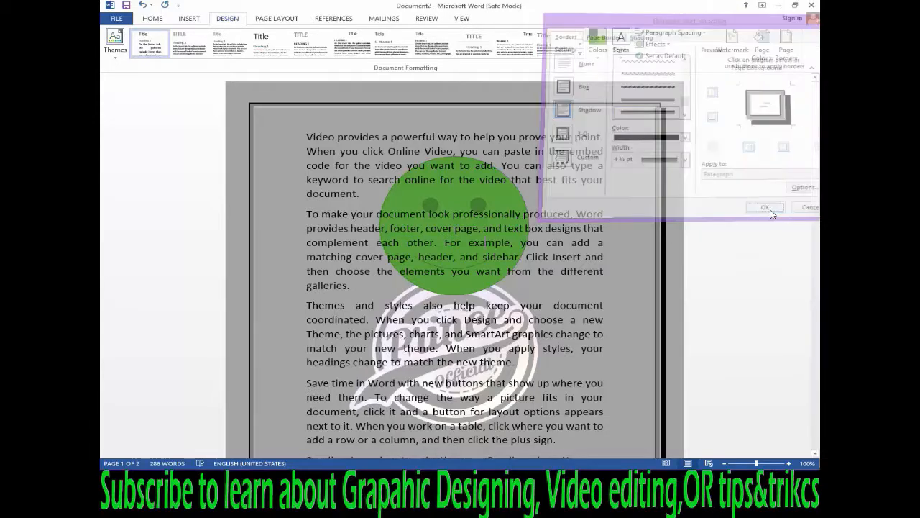
Check the page border on the first page and preview the available document themes on the text and shape.
left_click_drag(815, 136, 800, 169)
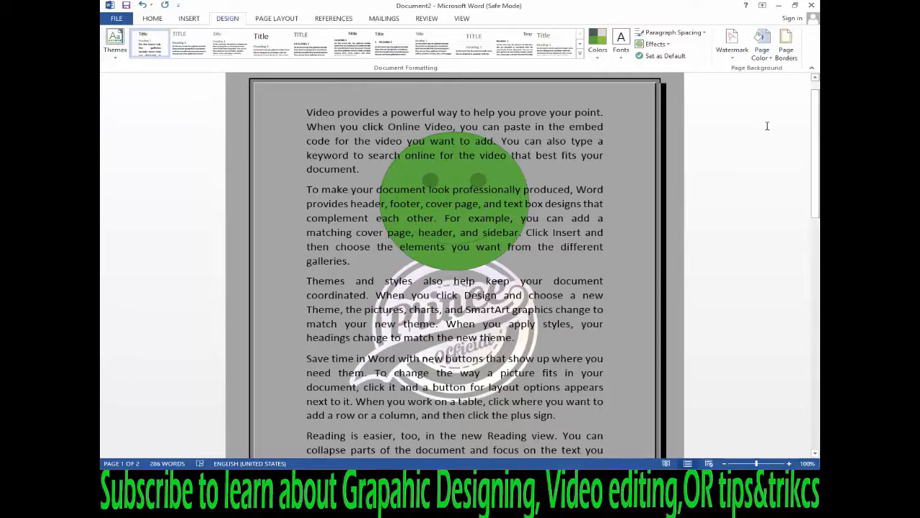
mouse_move(819, 123)
left_mouse_down()
mouse_move(819, 225)
mouse_move(818, 113)
left_mouse_up()
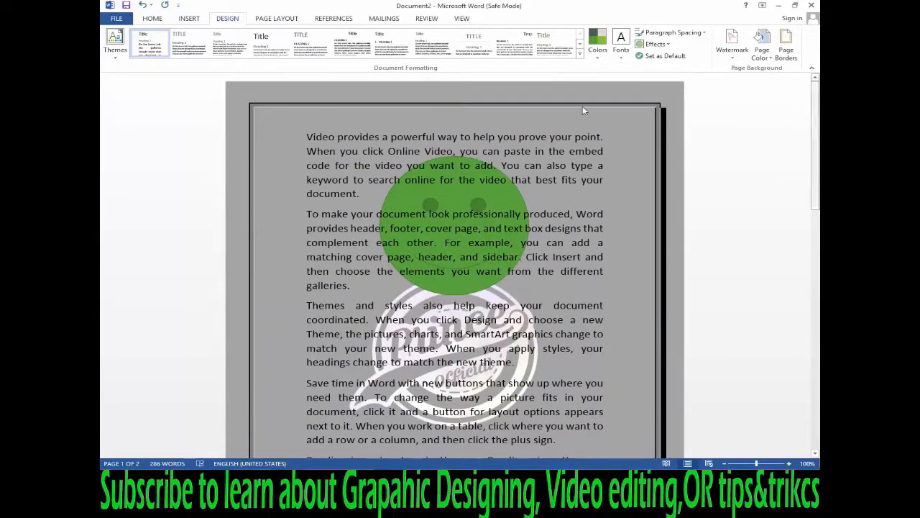
left_click(126, 49)
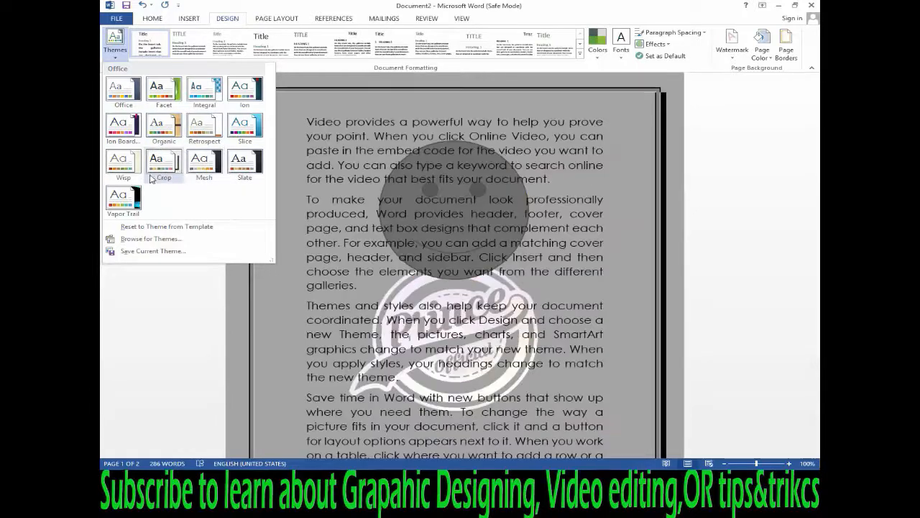
left_click(131, 194)
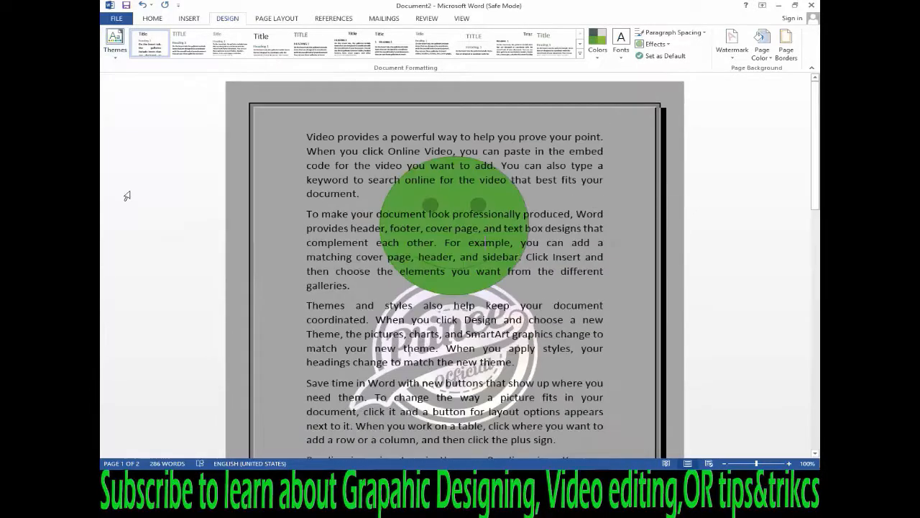